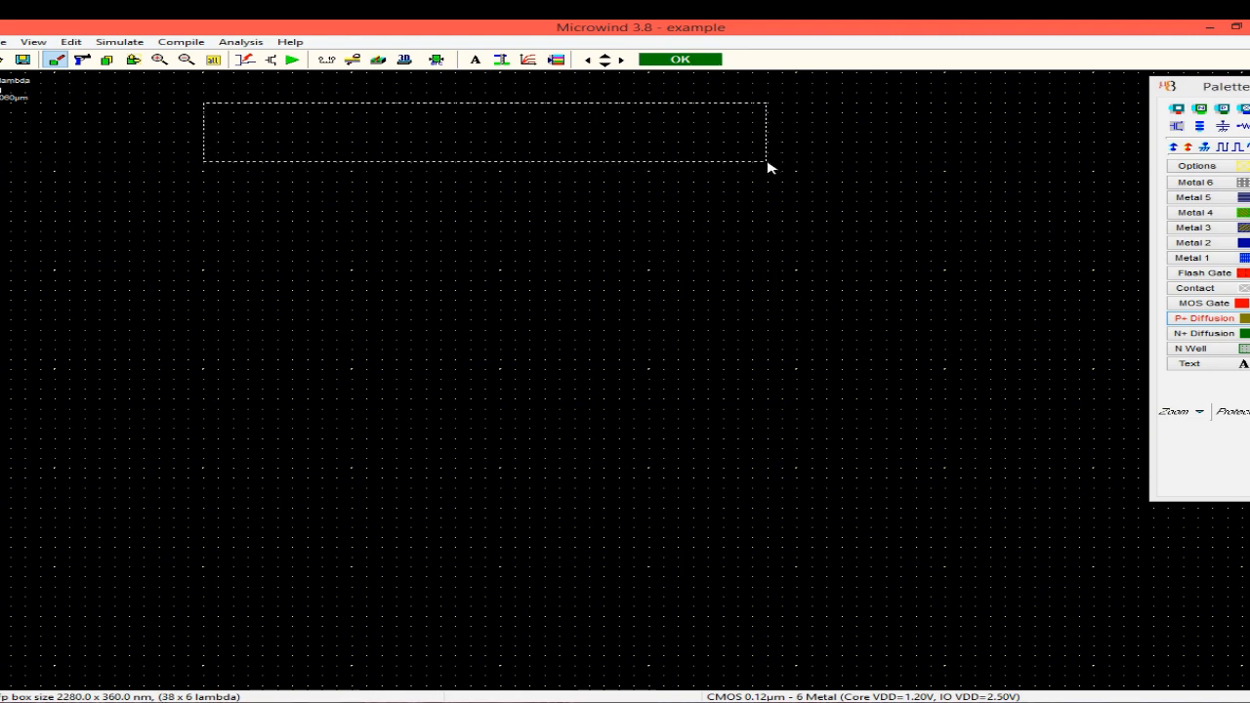
- Delete the first P+ diffusion box and draw a new horizontal one about 37 x 4 lambda
left_click(83, 60)
left_click_drag(128, 81, 851, 242)
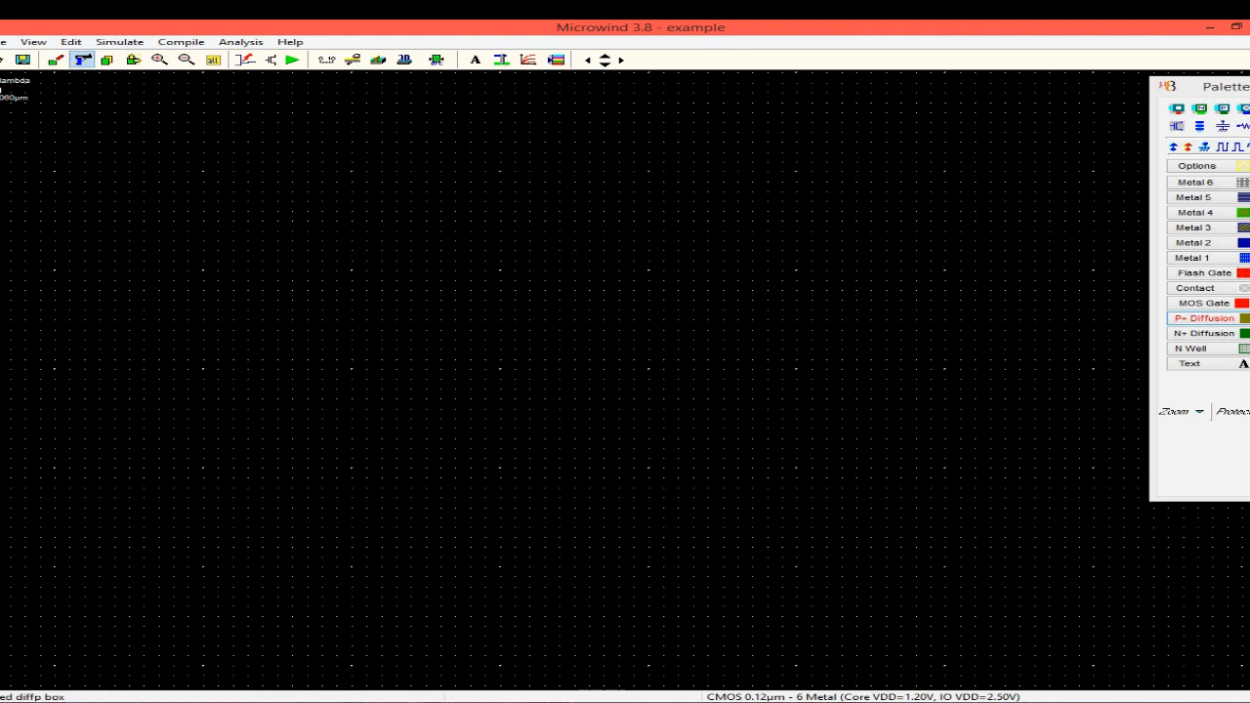
left_click(1218, 319)
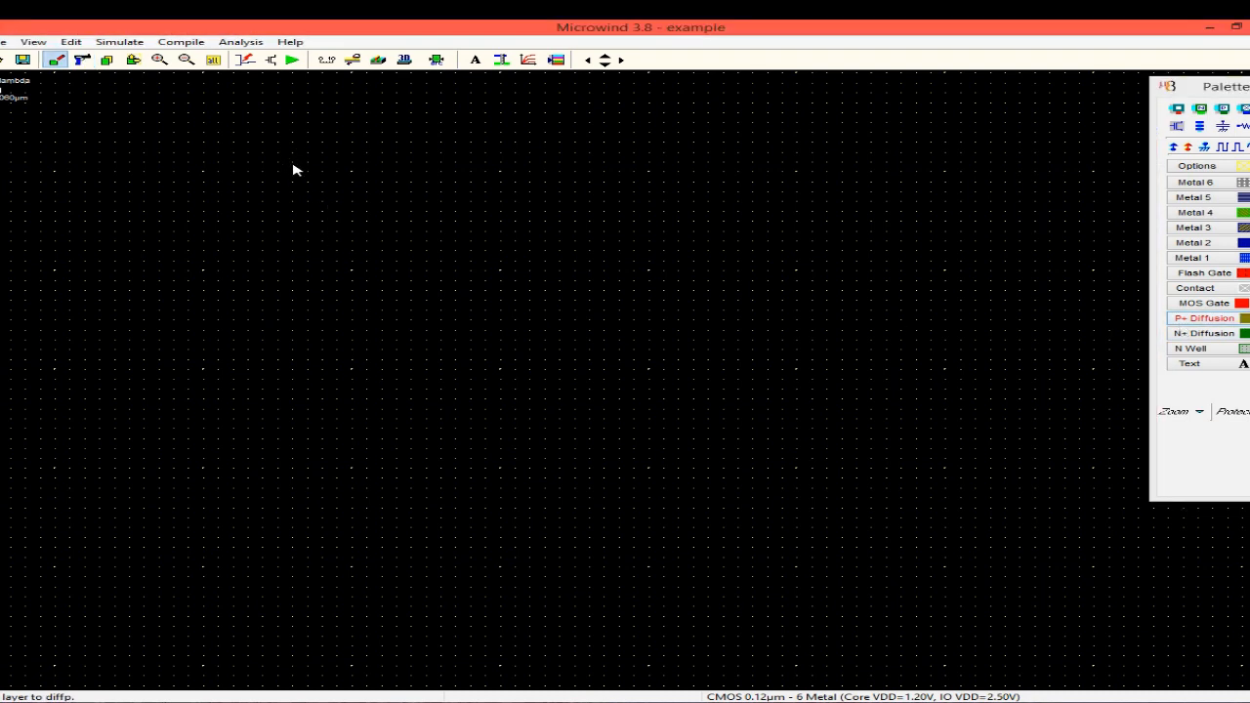
left_click_drag(292, 166, 846, 202)
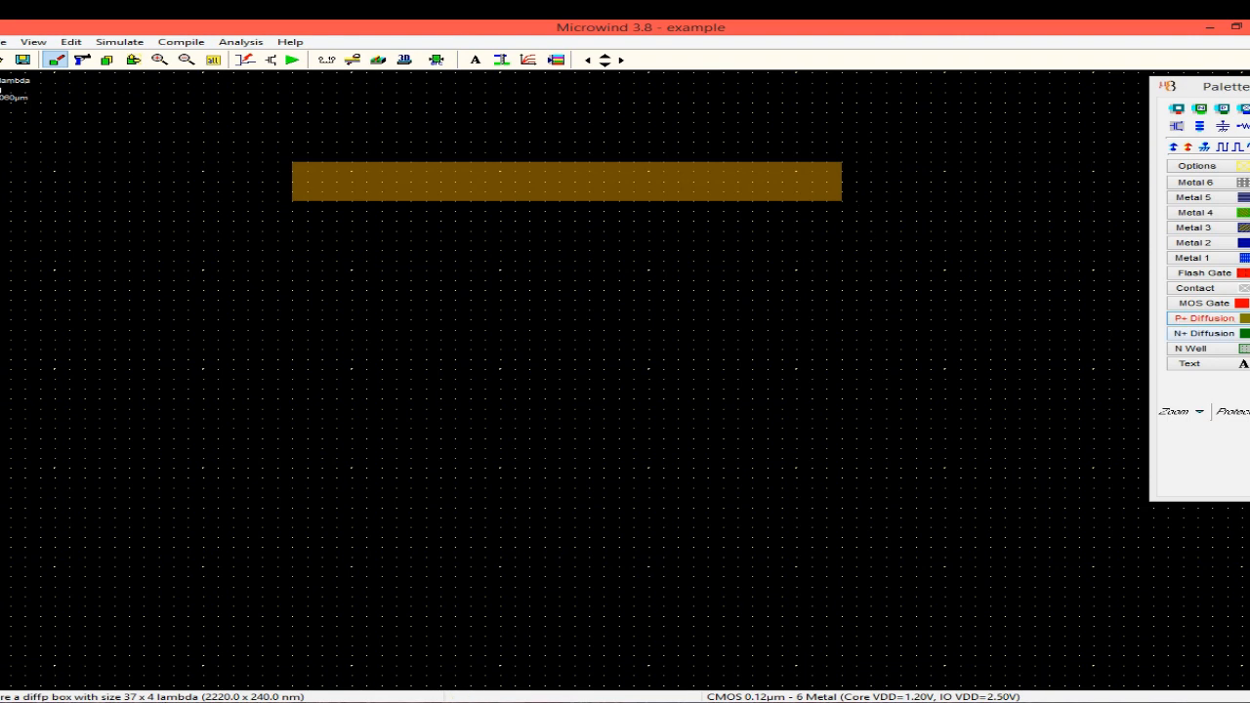
- Draw a horizontal N+ diffusion strip about 38 x 4 lambda below the P+ diffusion, ending at the same right edge
left_click(1203, 333)
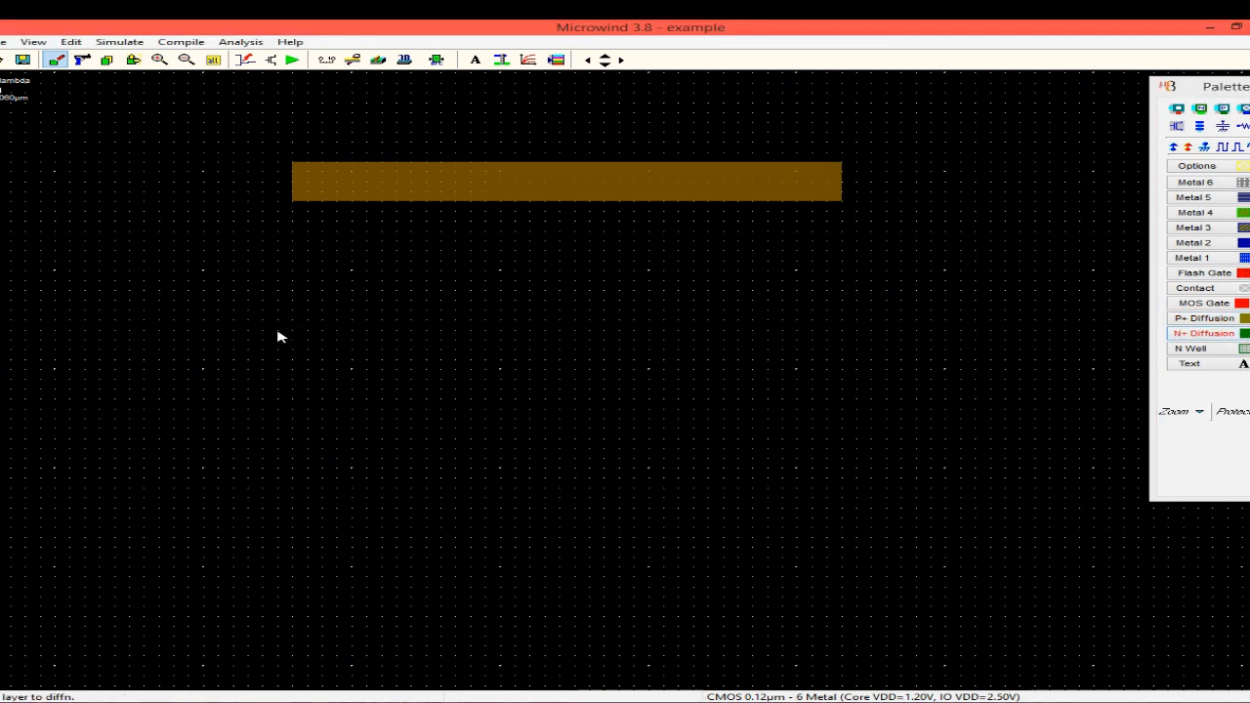
left_click_drag(278, 336, 846, 383)
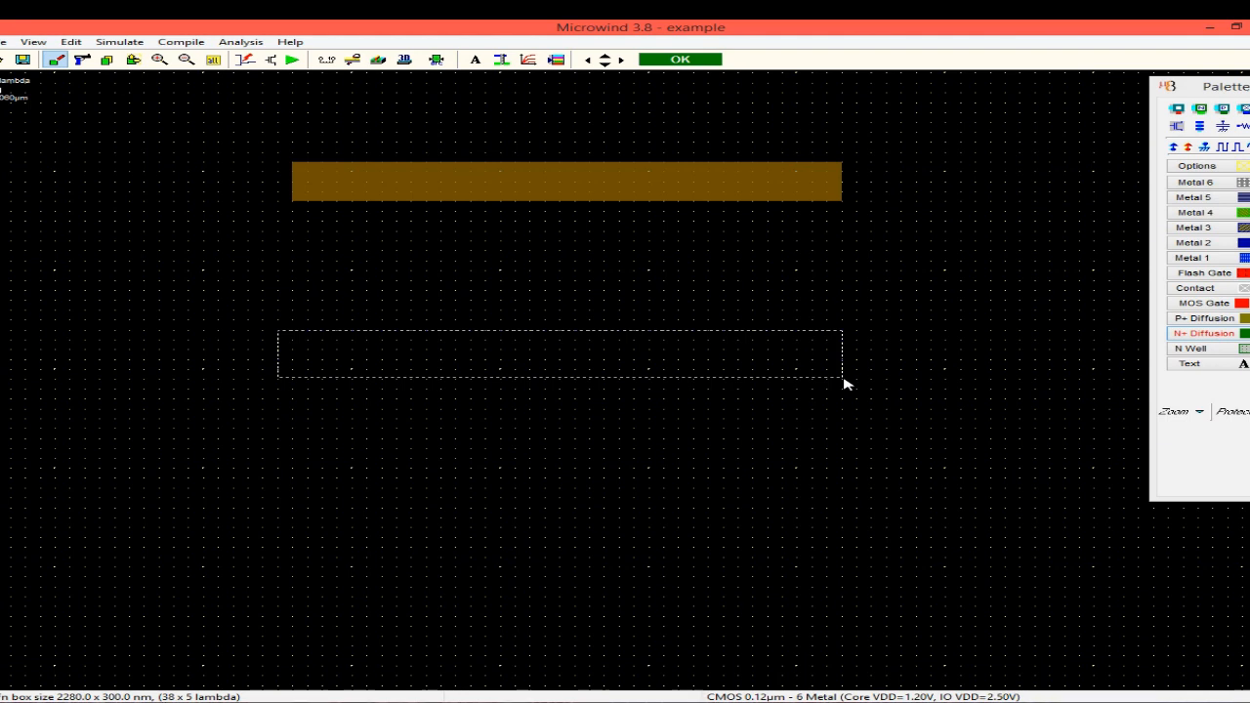
left_click_drag(846, 383, 844, 372)
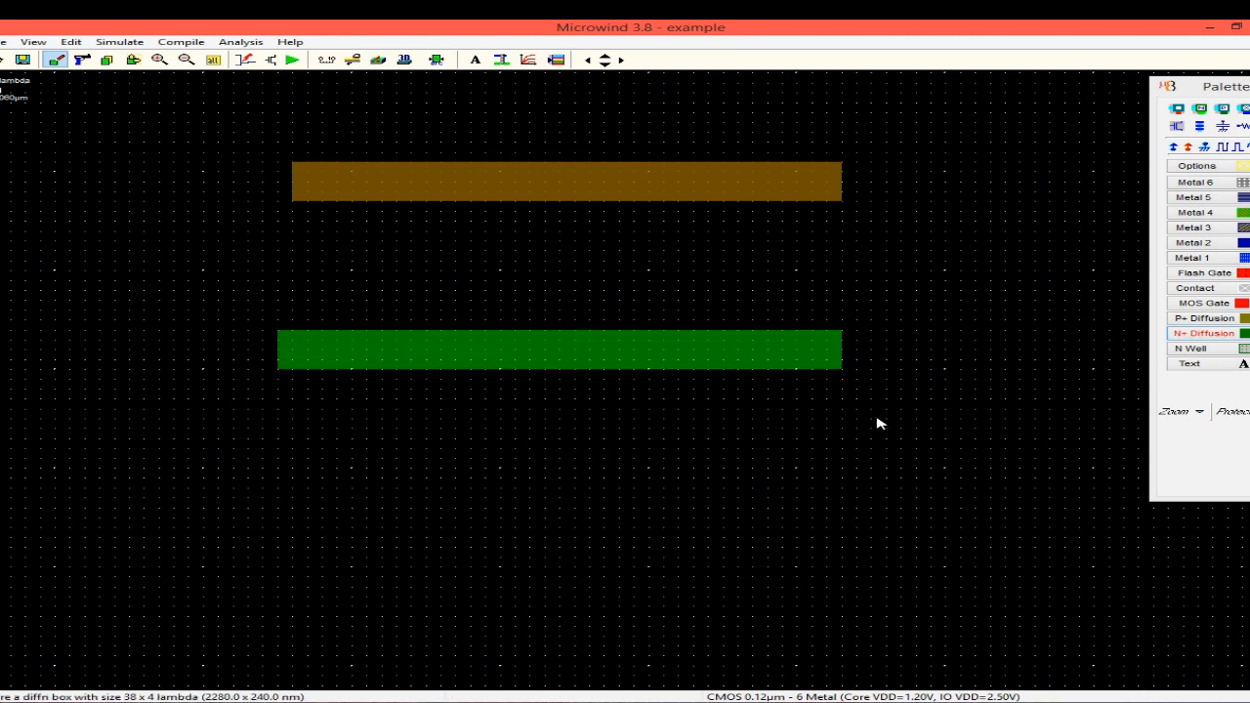
- Draw two vertical MOS gate strips, about 2 x 31 and 2 x 32 lambda, each crossing both diffusions near opposite ends
left_click(1242, 305)
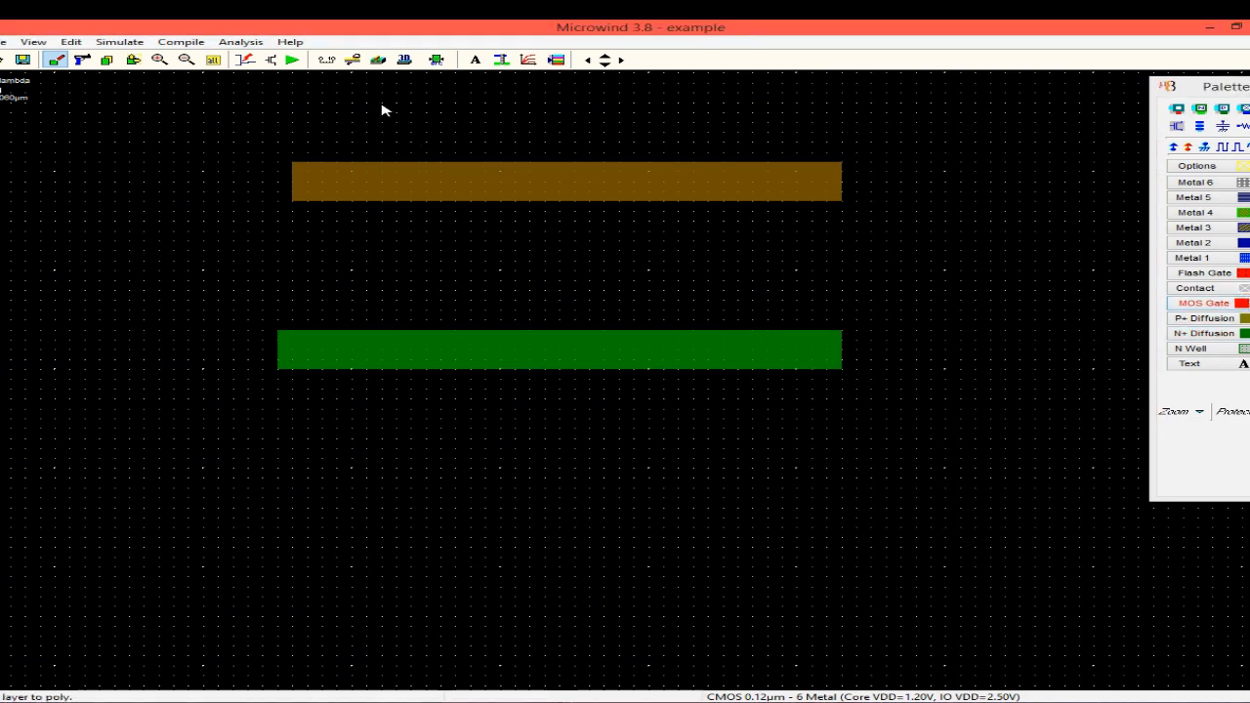
left_click_drag(383, 115, 416, 426)
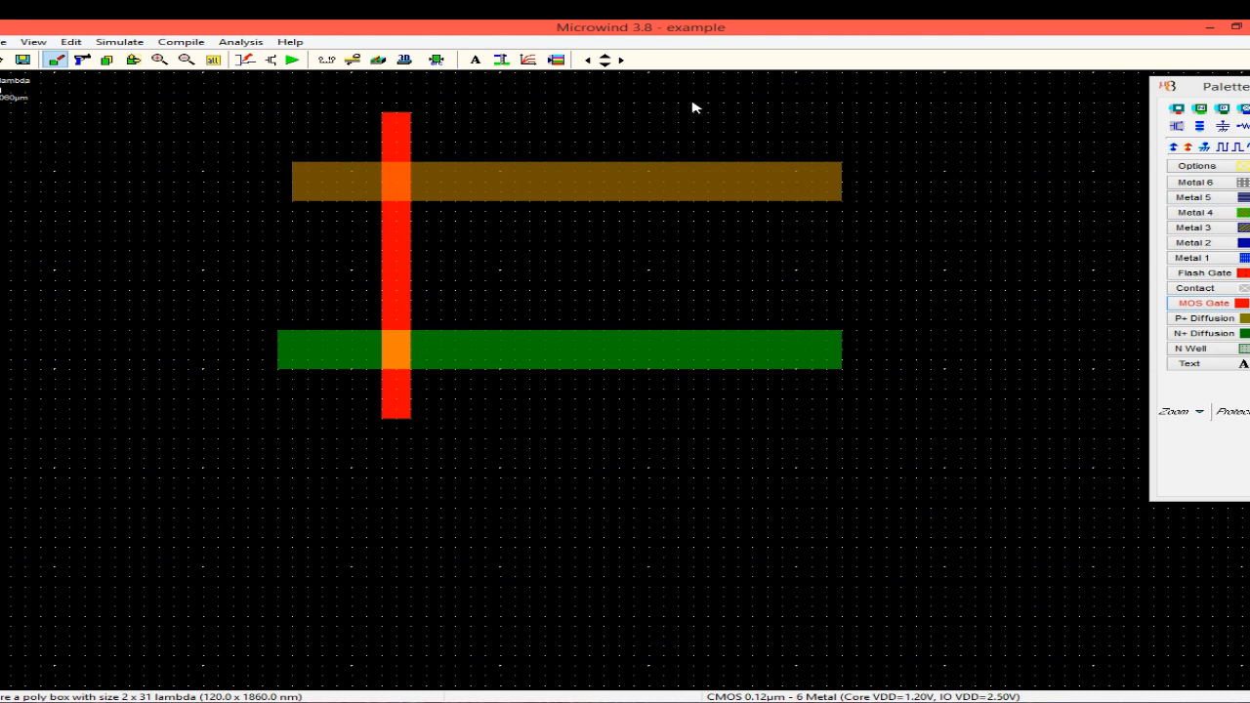
left_click_drag(694, 104, 726, 420)
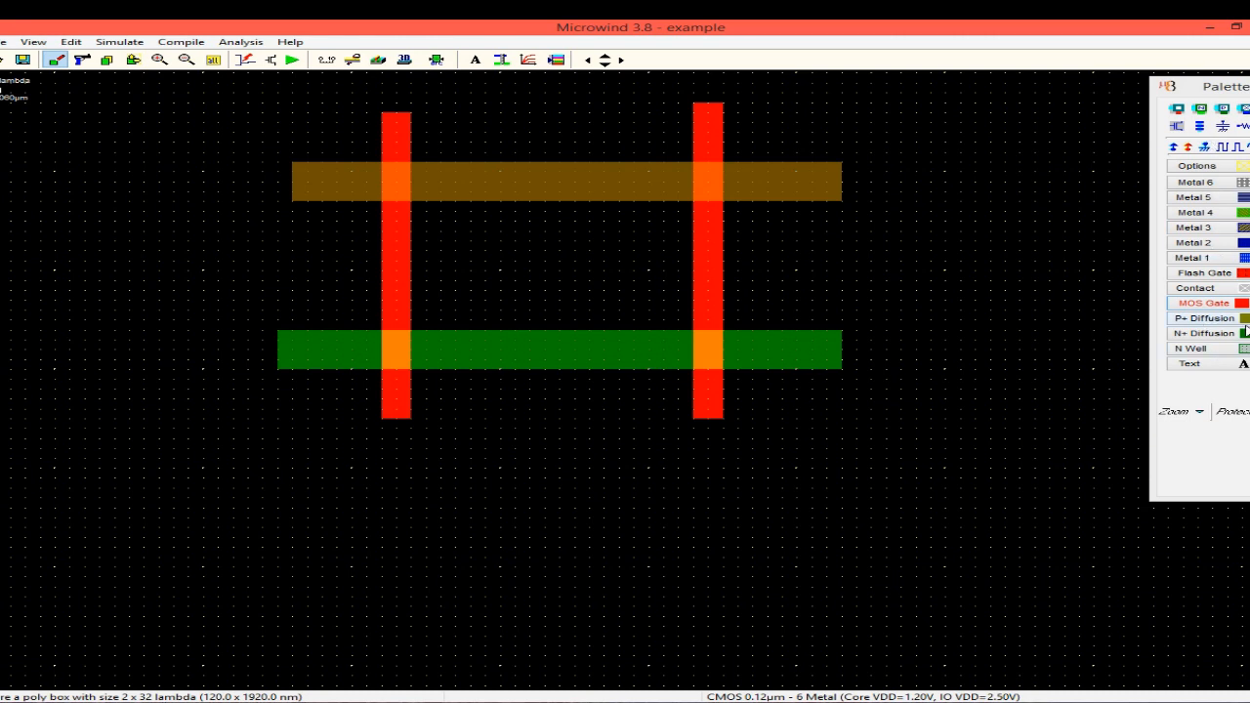
- Place P+ diffusion/metal contacts at the left and right ends of the P+ strip, outside the two gates
left_click(1224, 109)
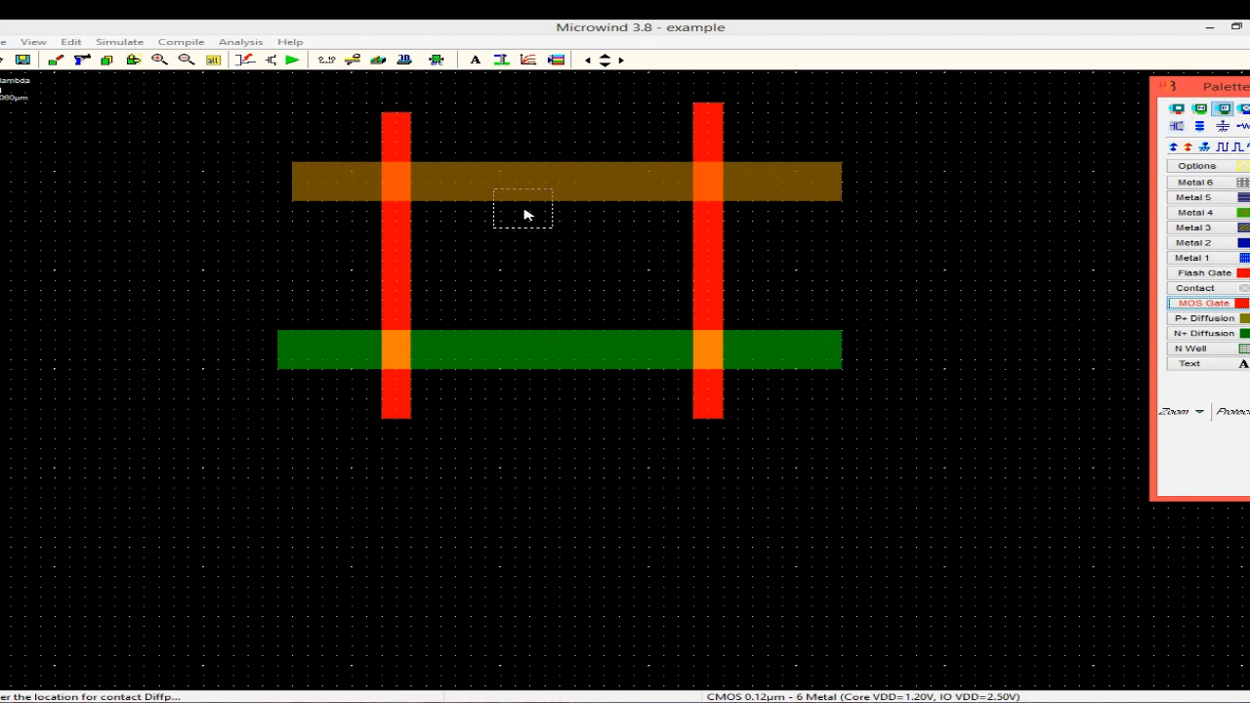
left_click(338, 189)
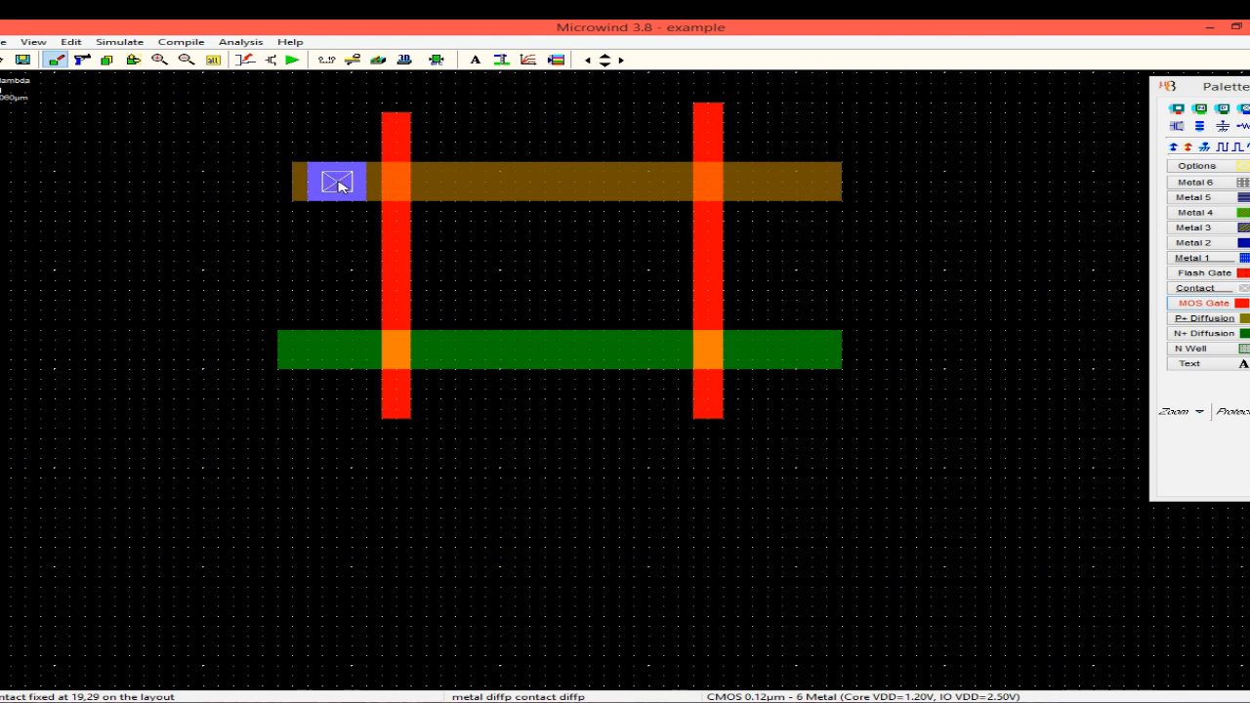
left_click(1221, 110)
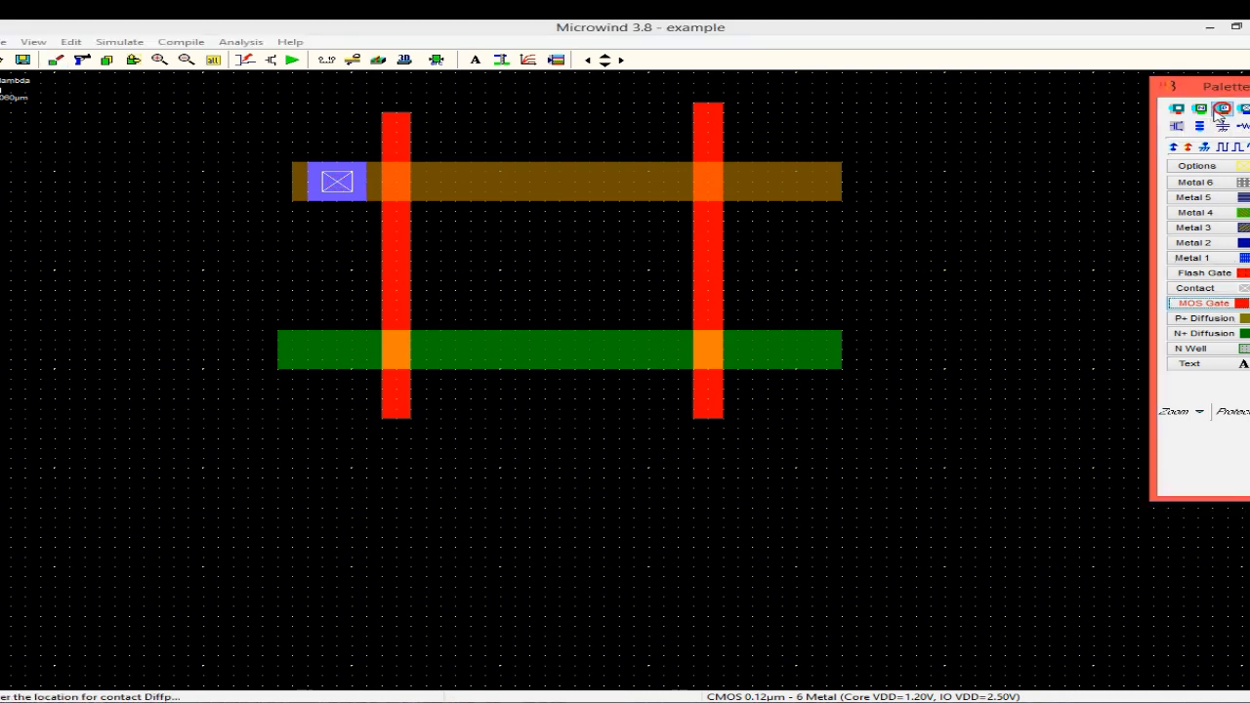
left_click(781, 183)
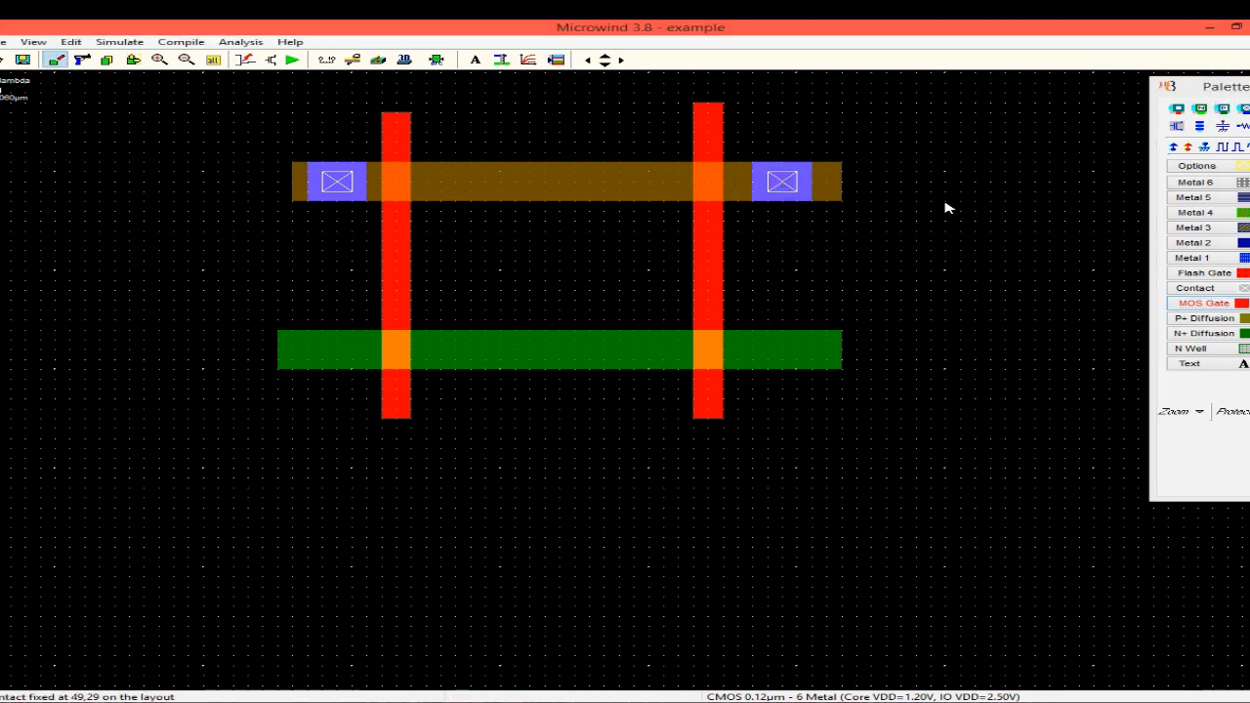
- Place three N+ diffusion/metal contacts on the N+ strip: right of the gates, between them, and left of them
left_click(1201, 110)
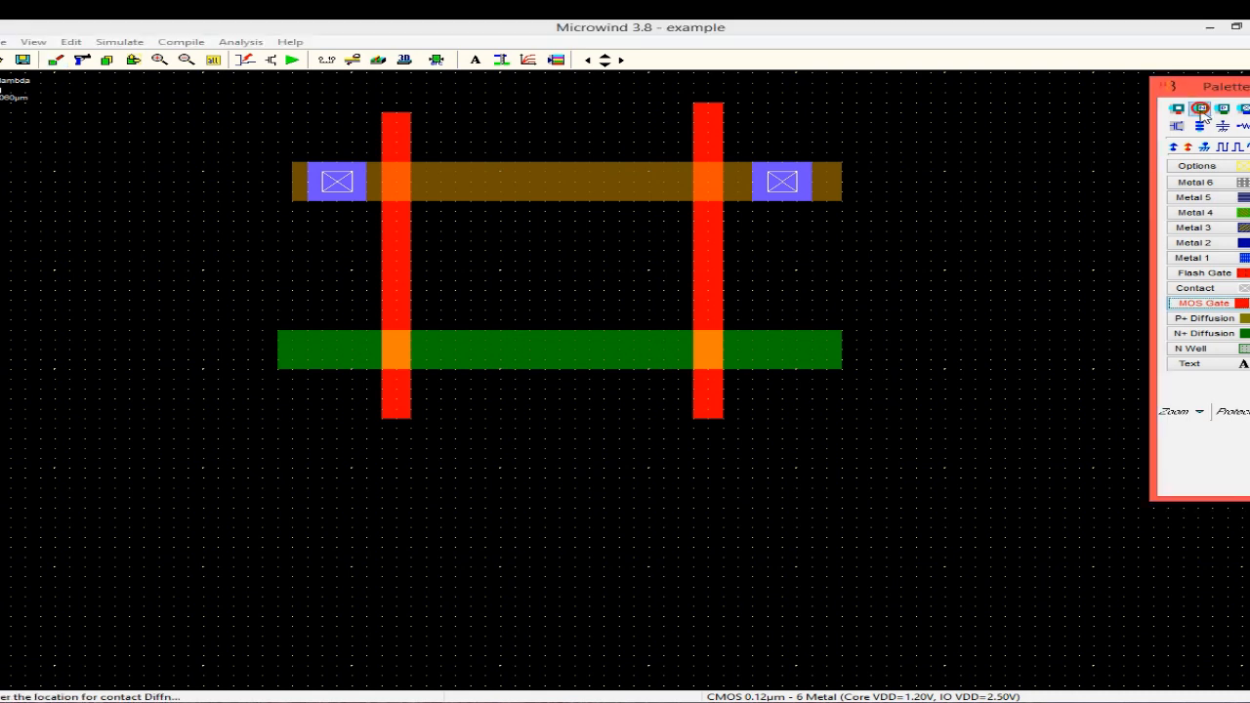
left_click(778, 355)
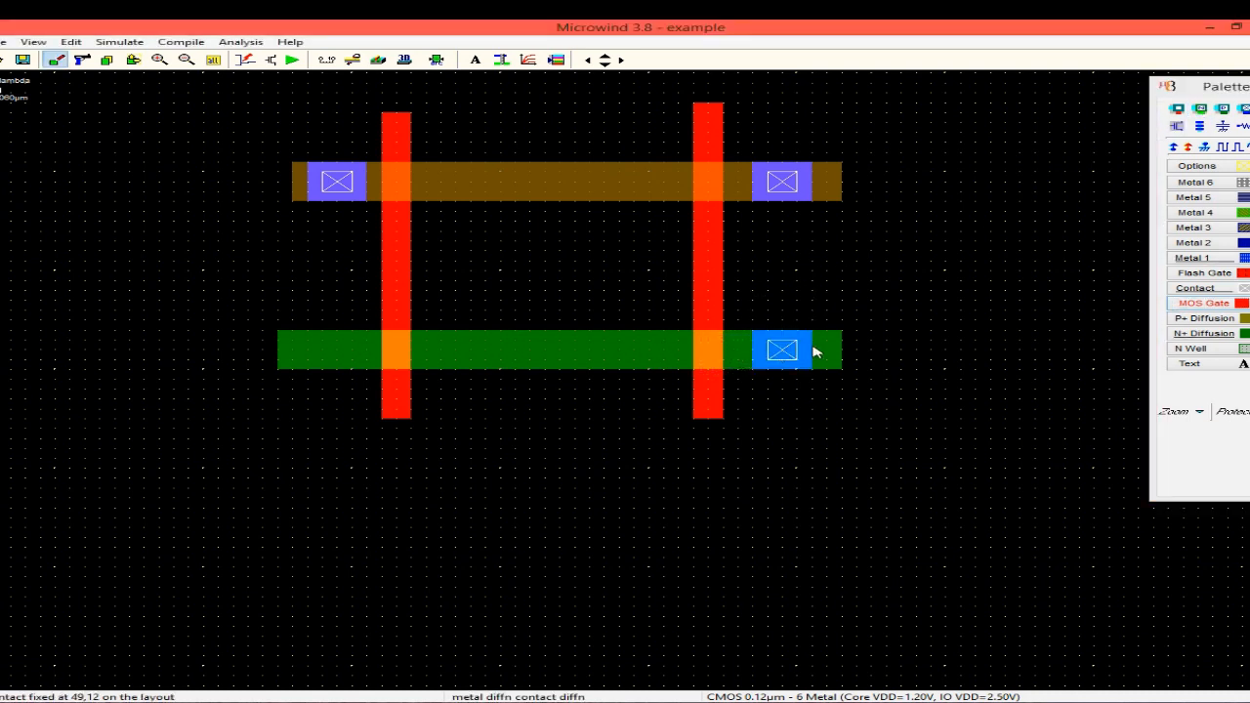
left_click(1200, 110)
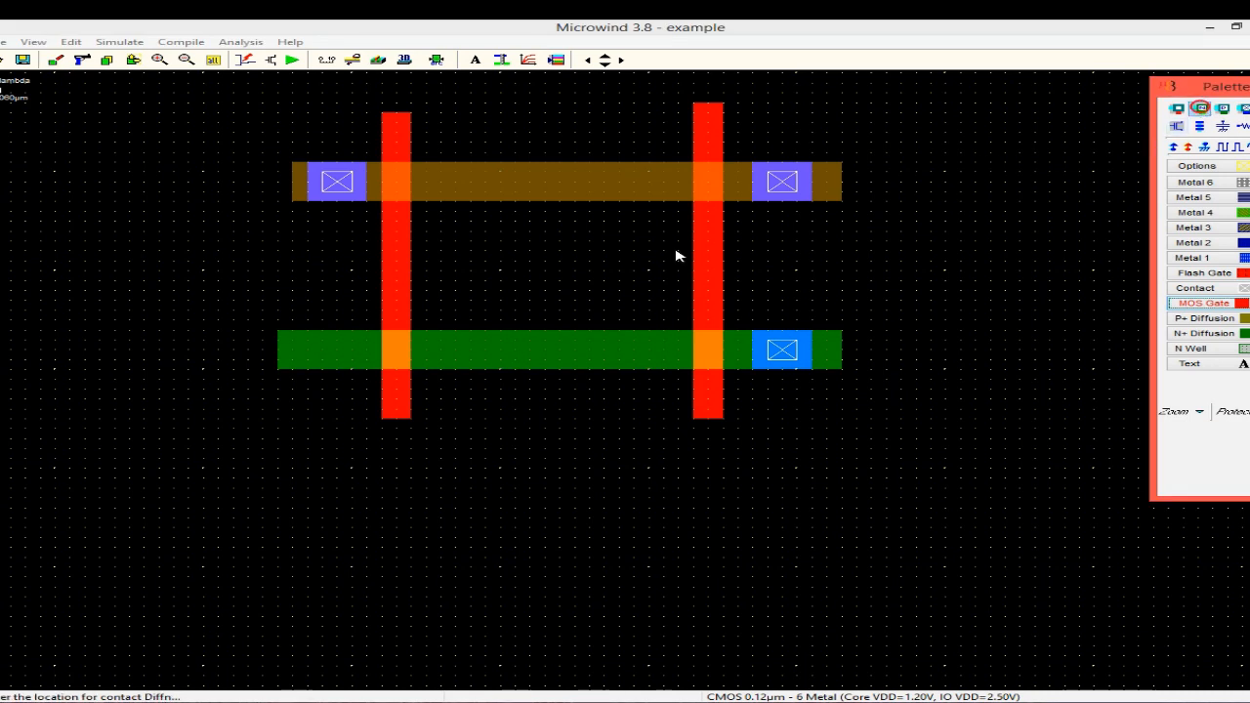
left_click(549, 354)
left_click(1201, 109)
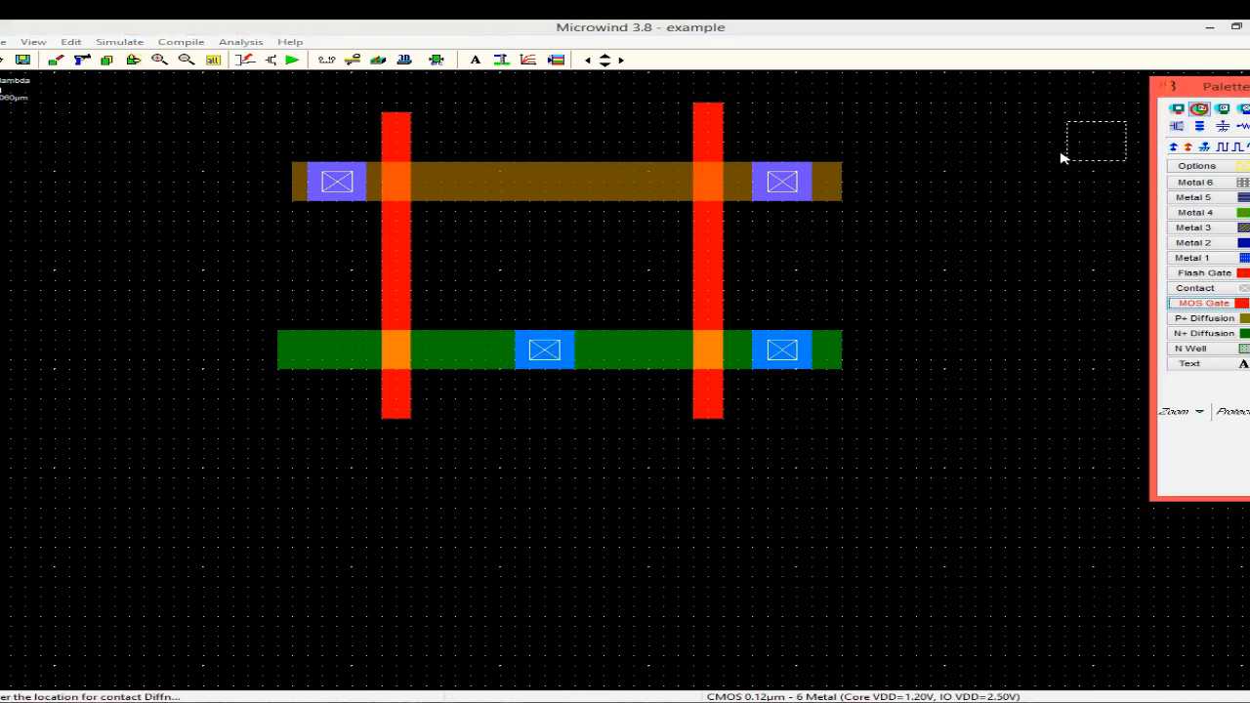
left_click(321, 354)
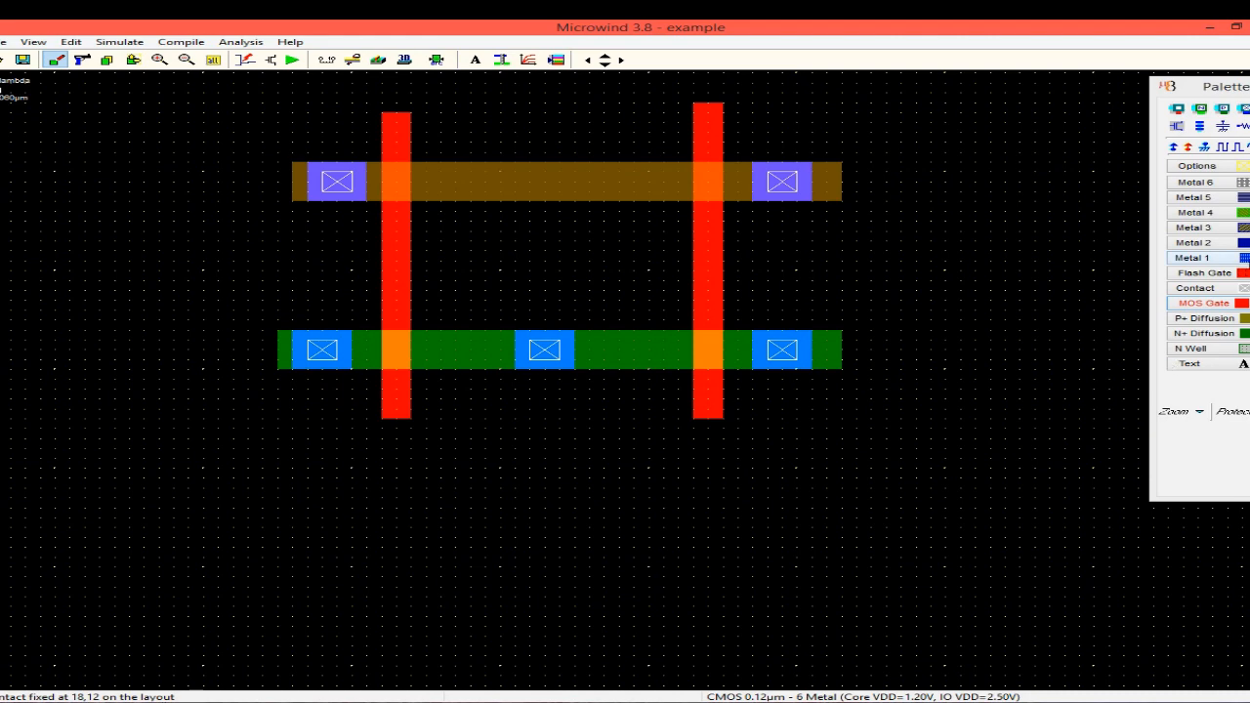
- Route Metal 1 from the right P+ contact to the middle N+ contact with boxes about 4 x 13, 20 x 4 and 4 x 12 lambda
left_click(1247, 259)
mouse_move(753, 161)
left_mouse_down()
mouse_move(829, 277)
mouse_move(810, 293)
left_mouse_up()
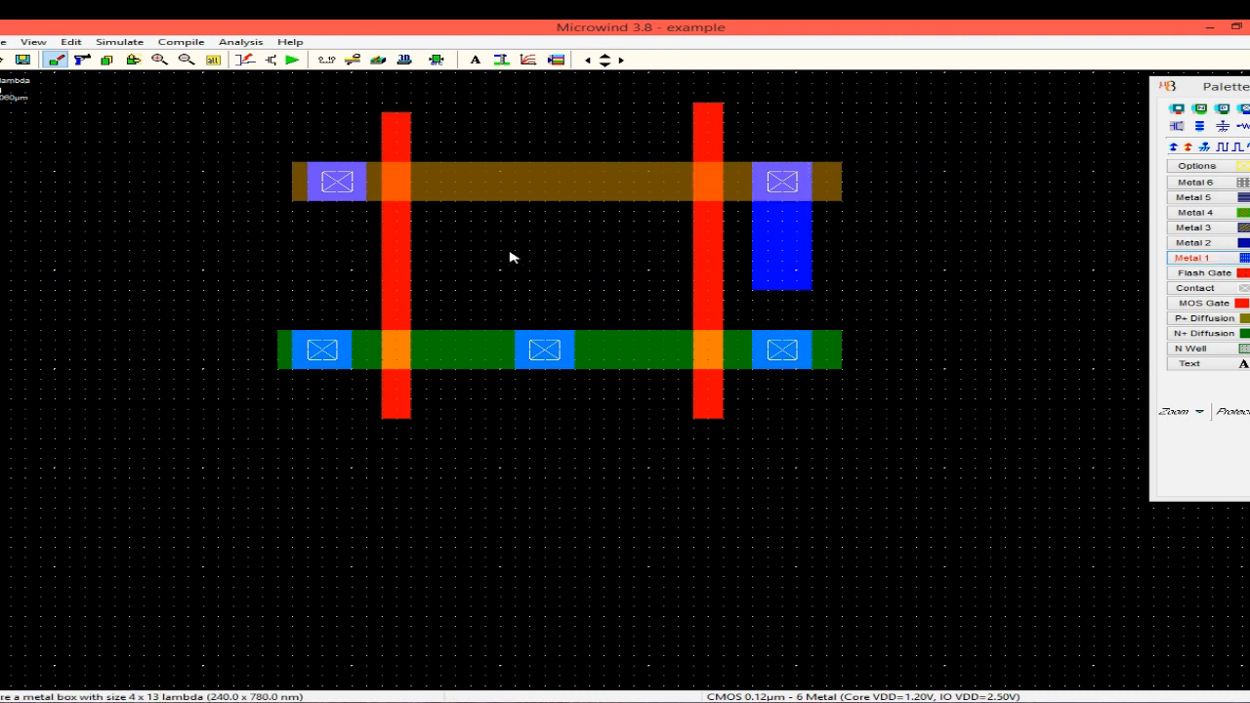
left_click_drag(515, 251, 811, 291)
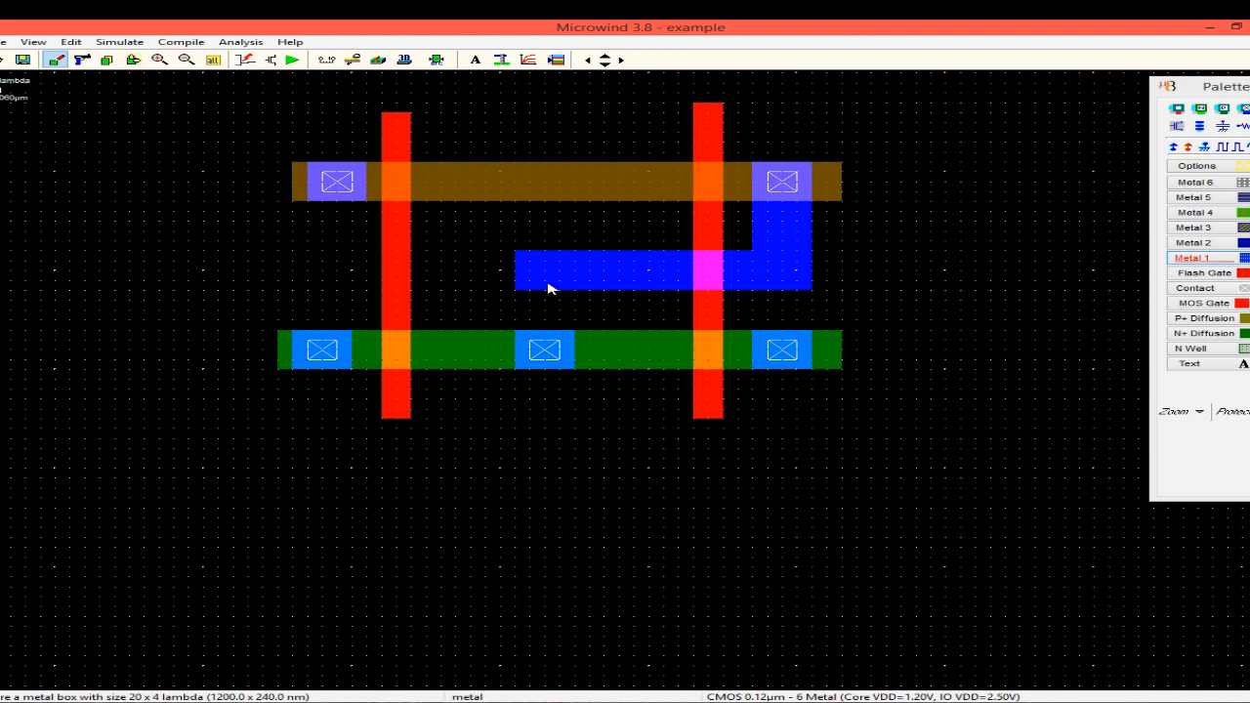
left_click(517, 254)
left_click_drag(516, 254, 578, 374)
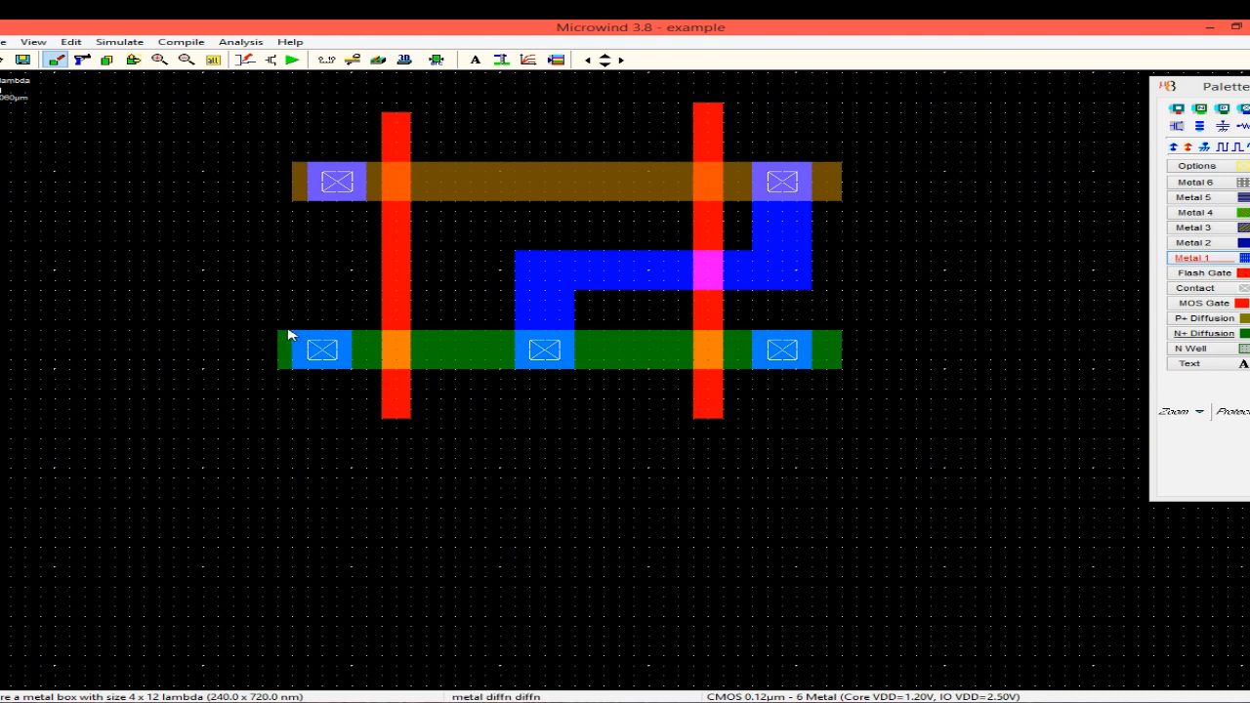
- Connect the left and right N+ contacts with a U-shaped Metal 1 path running below the gates
left_click_drag(286, 329, 354, 494)
left_click_drag(291, 459, 827, 497)
left_click_drag(752, 340, 826, 490)
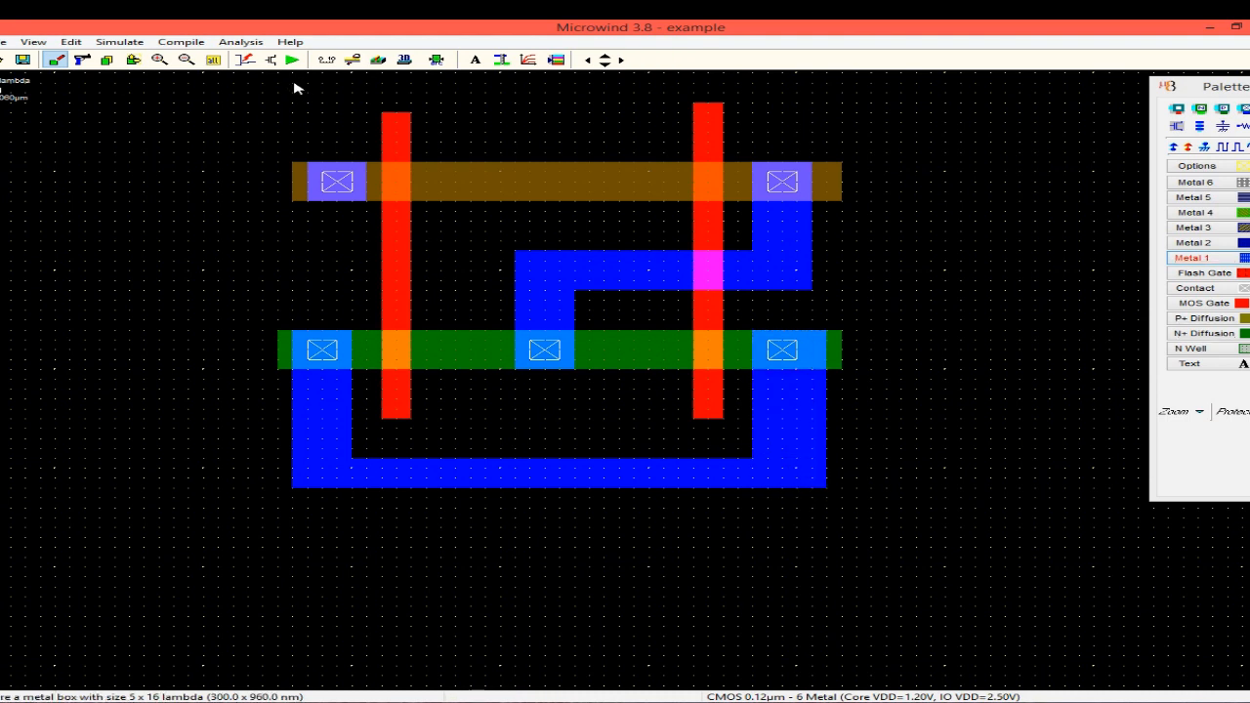
- Draw a Metal 1 box about 5 x 12 lambda up from the left P+ contact and place a Vdd+ supply on it
left_click_drag(292, 83, 369, 203)
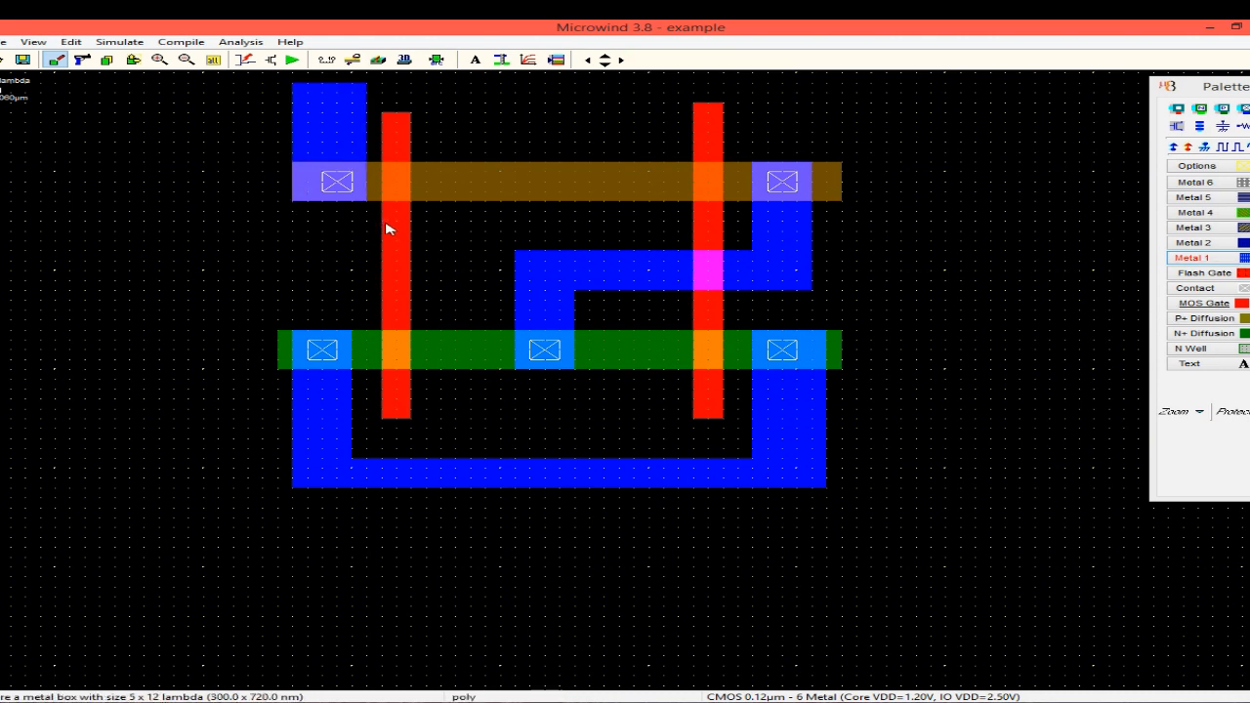
left_click(1173, 147)
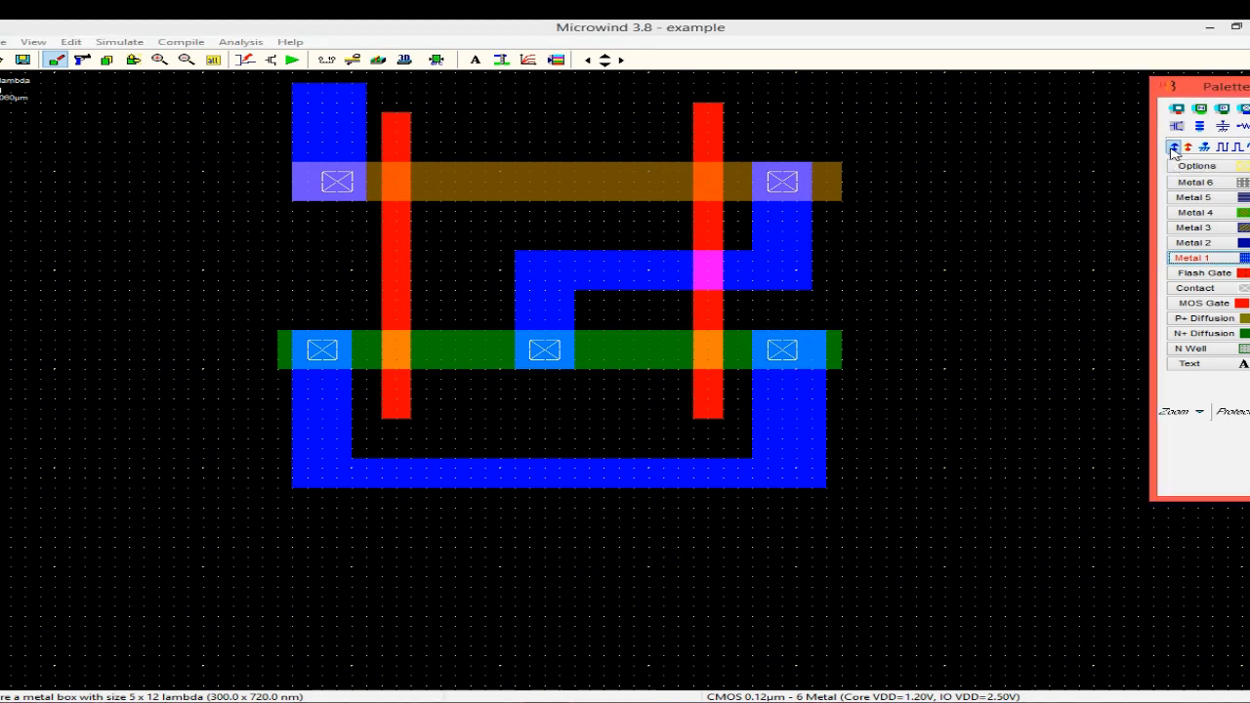
left_click(333, 123)
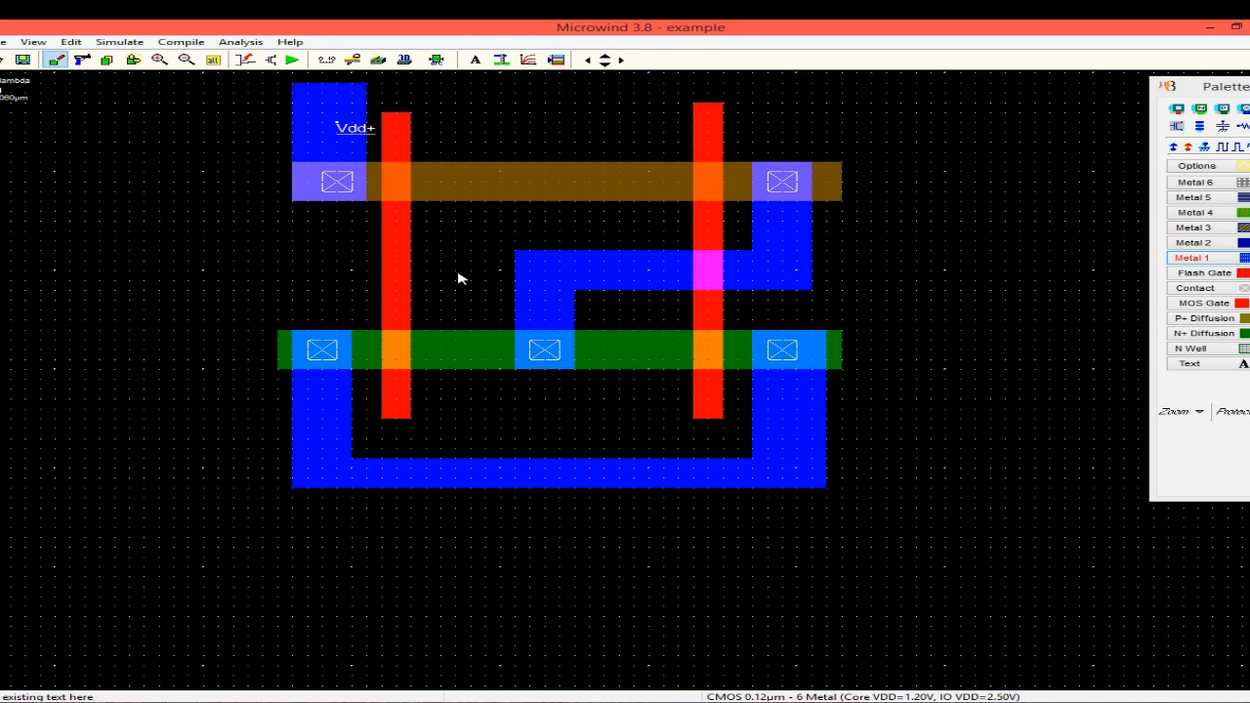
- Add a clock labelled A to the left MOS gate strip with the default timing
left_click(1227, 147)
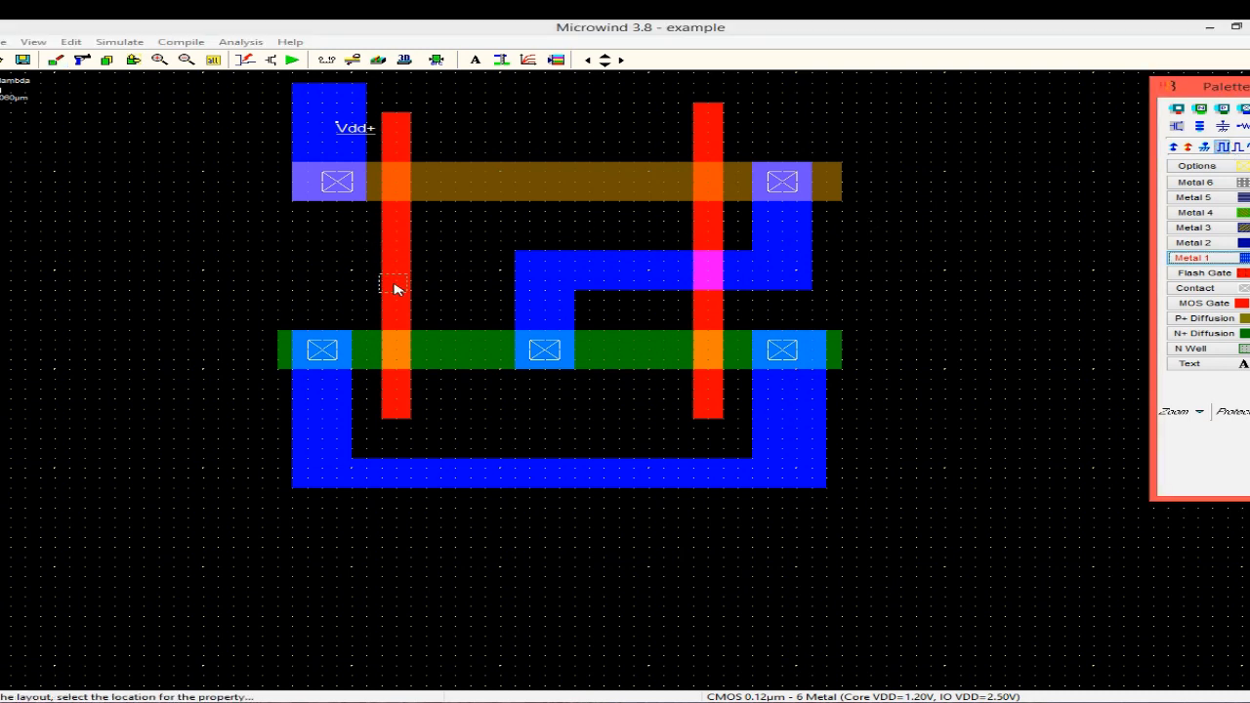
left_click(396, 286)
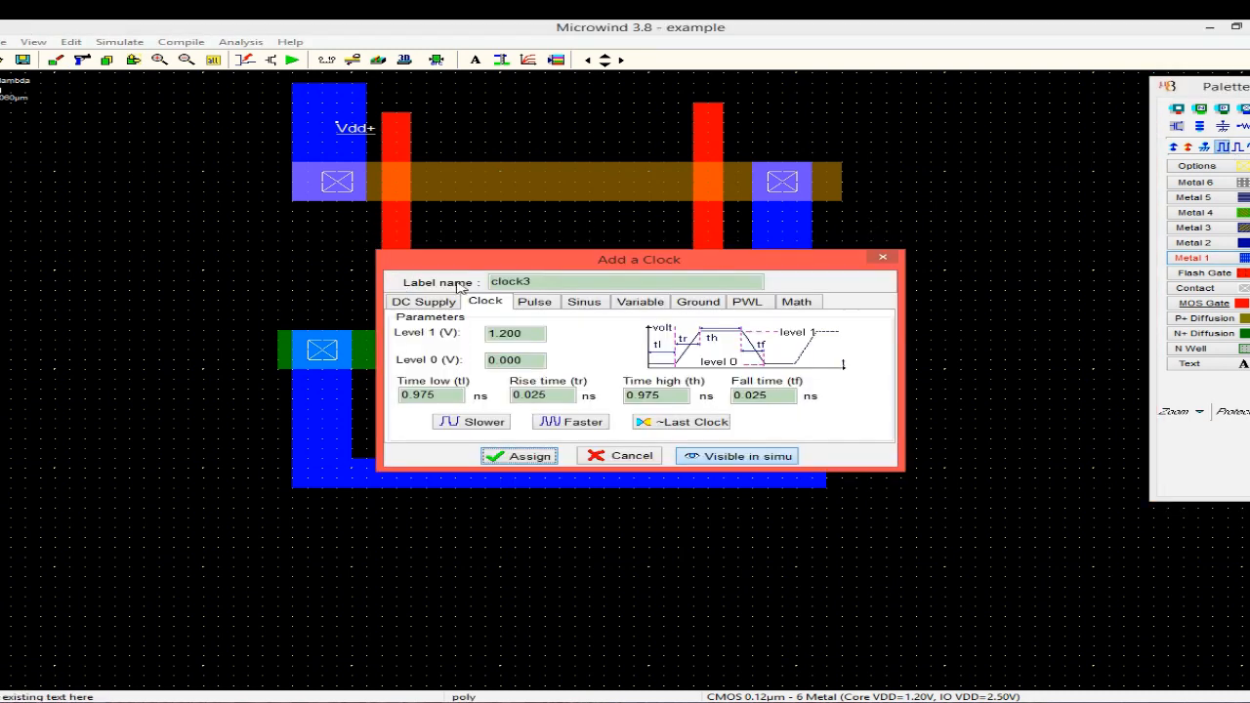
left_click(579, 284)
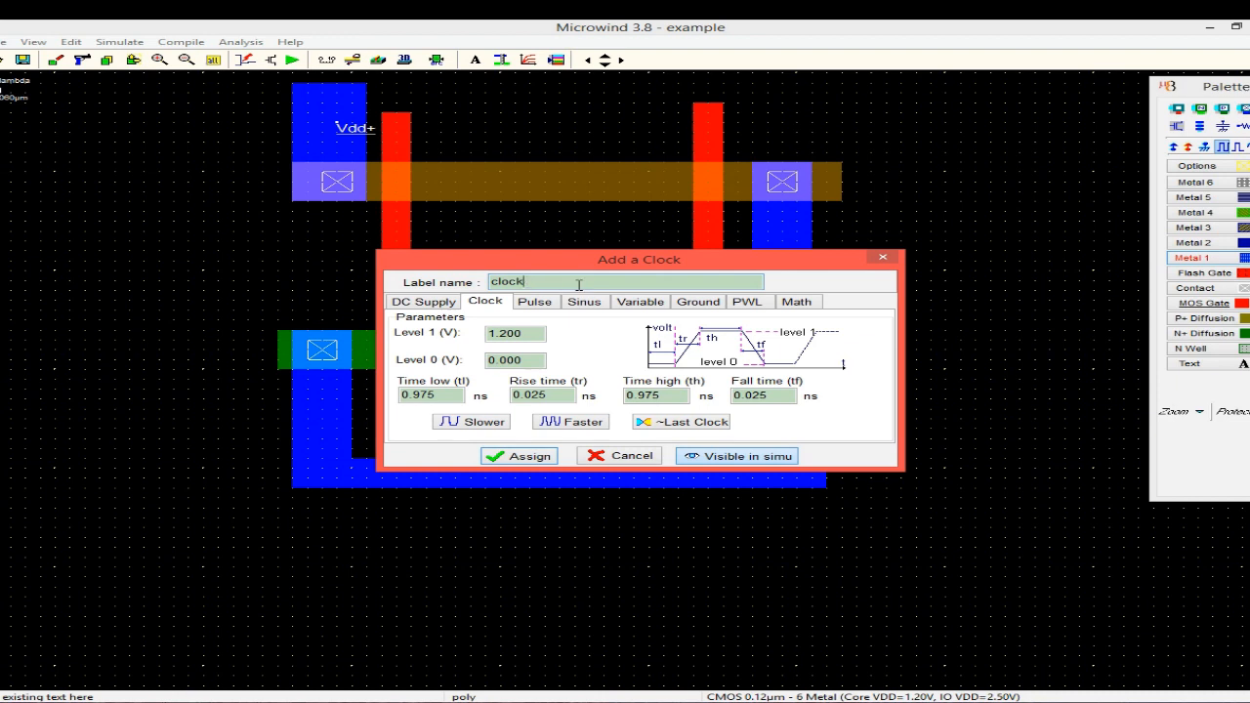
key("BackSpace")
key("BackSpace")
key("BackSpace")
key("BackSpace")
key("BackSpace")
left_click(526, 456)
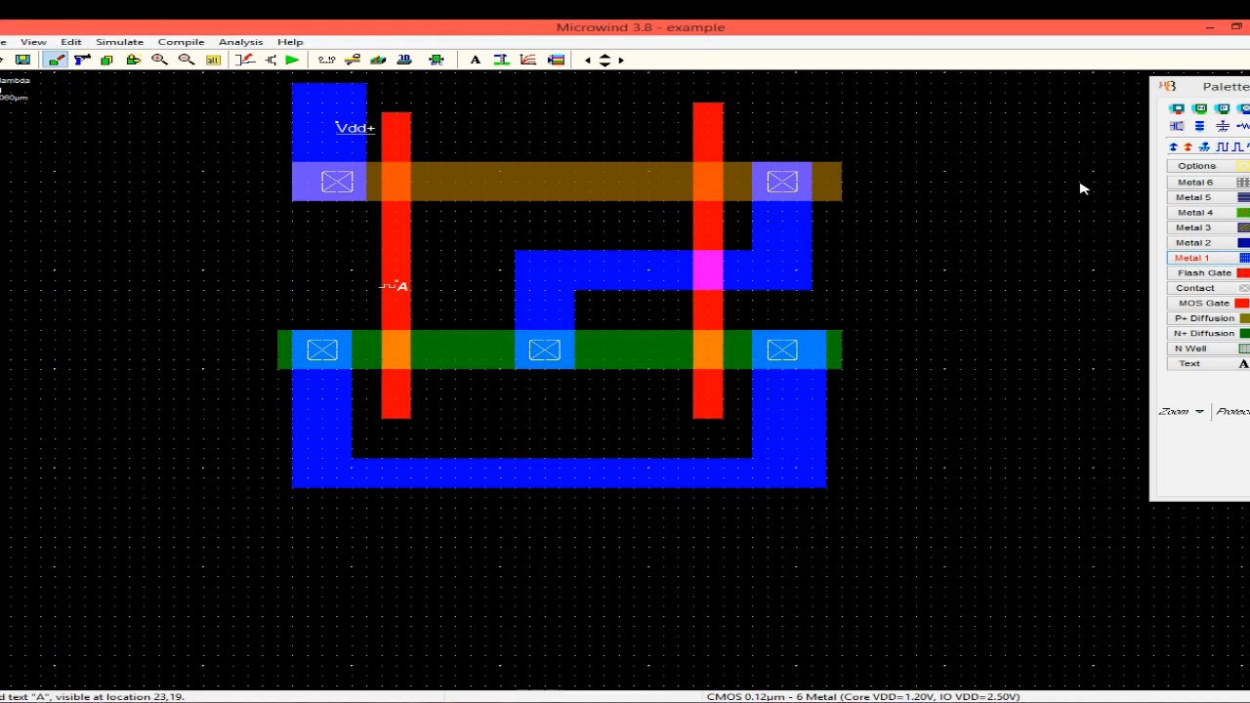
- Add a clock labelled B to the right MOS gate strip with the default timing
left_click(1235, 147)
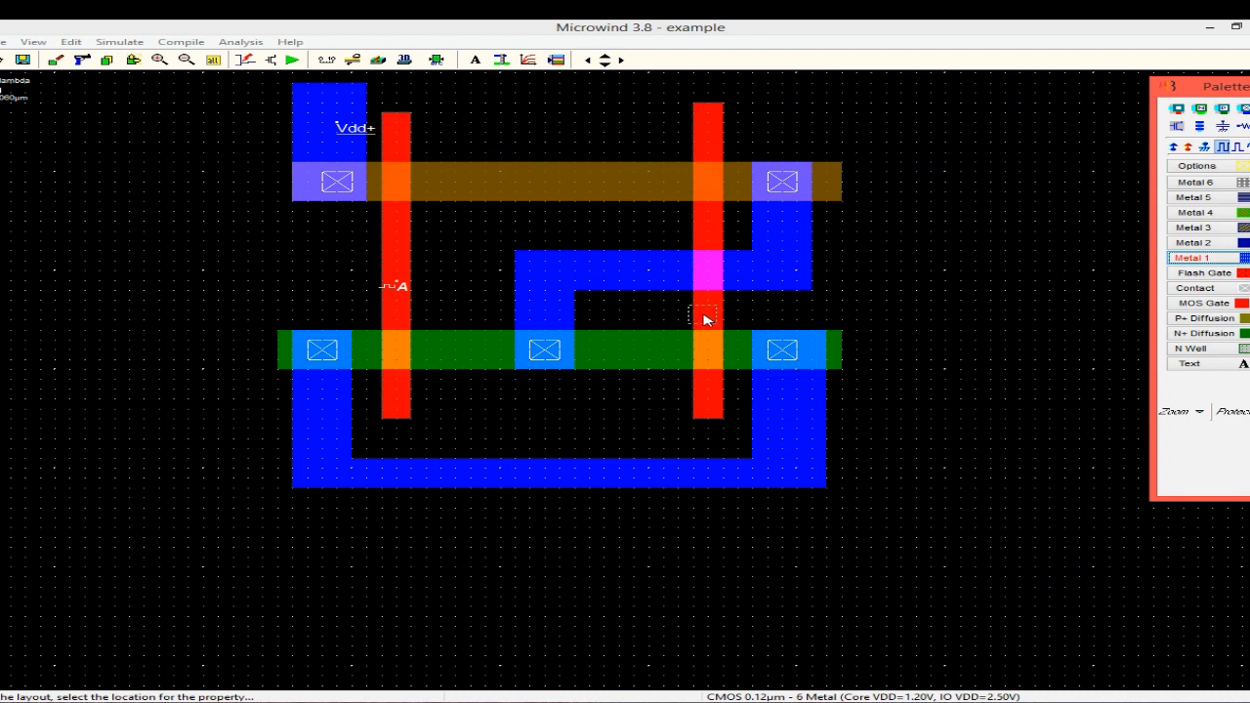
left_click(712, 314)
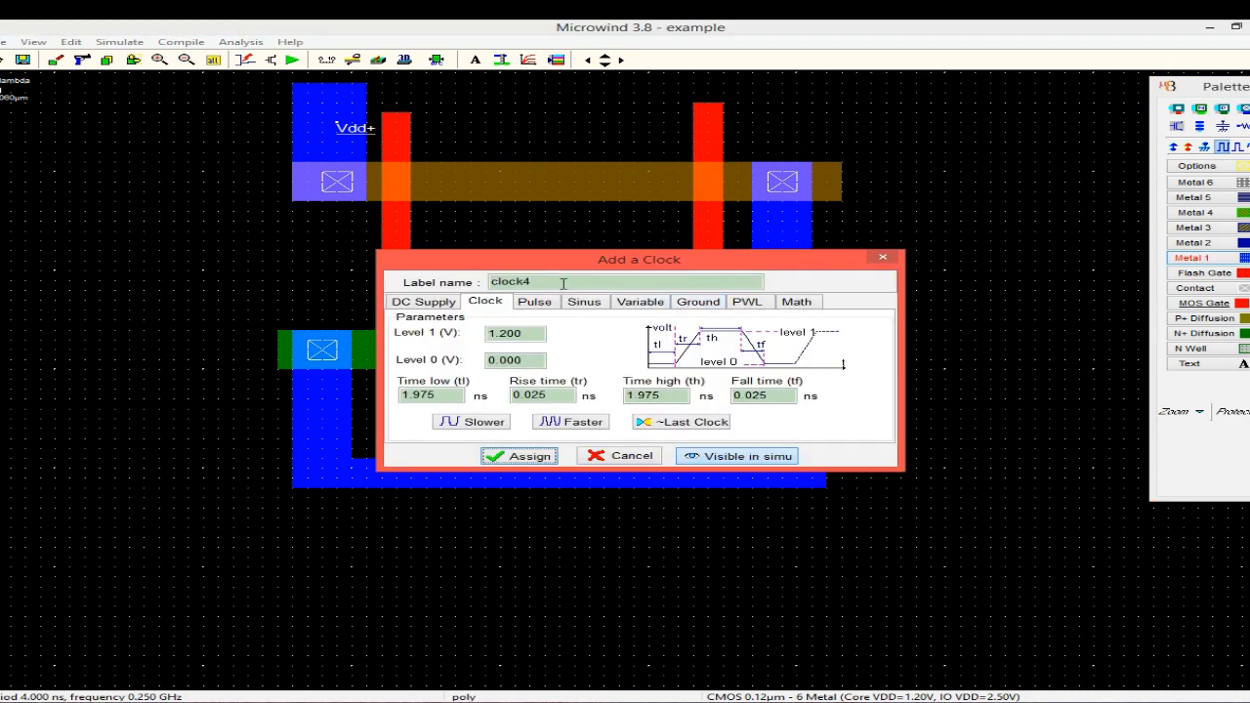
left_click(564, 283)
key("BackSpace")
key("BackSpace")
key("BackSpace")
key("BackSpace")
key("BackSpace")
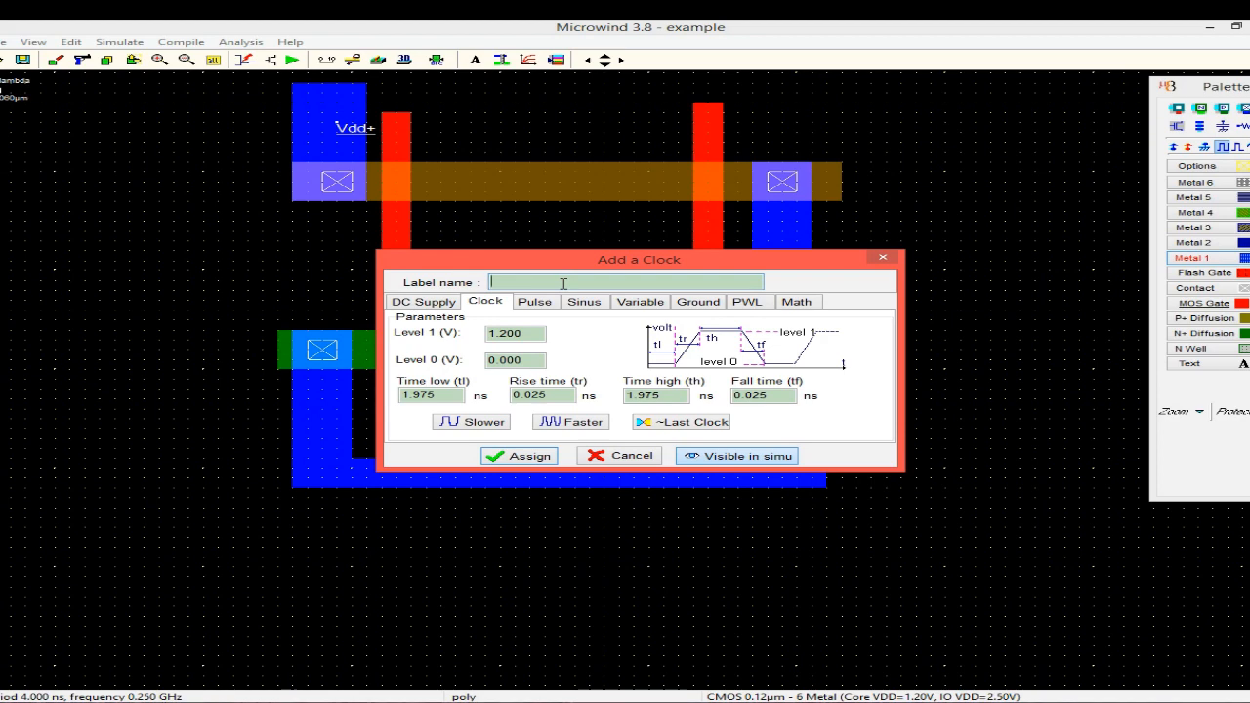
type("B")
left_click(532, 456)
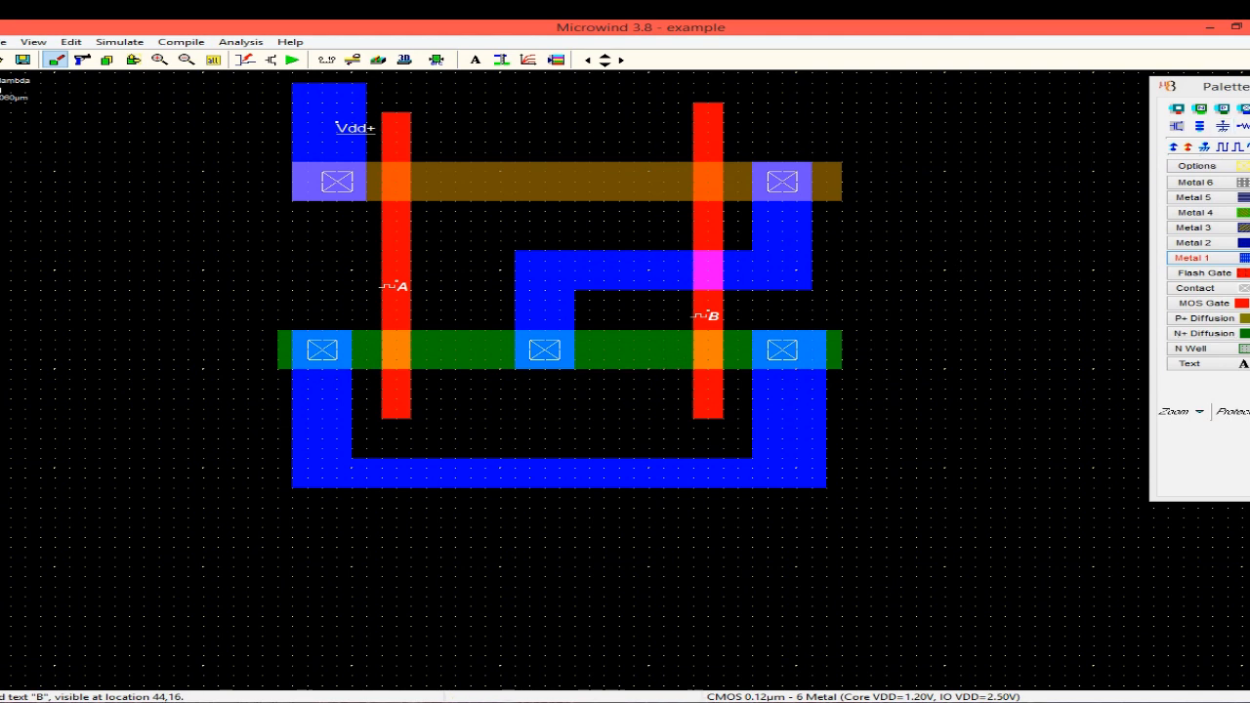
- Add a simulation-visible node labelled NOR OUTPUT on the central Metal 1 path and a Vss- ground on the bottom Metal 1 strip
left_click(1246, 147)
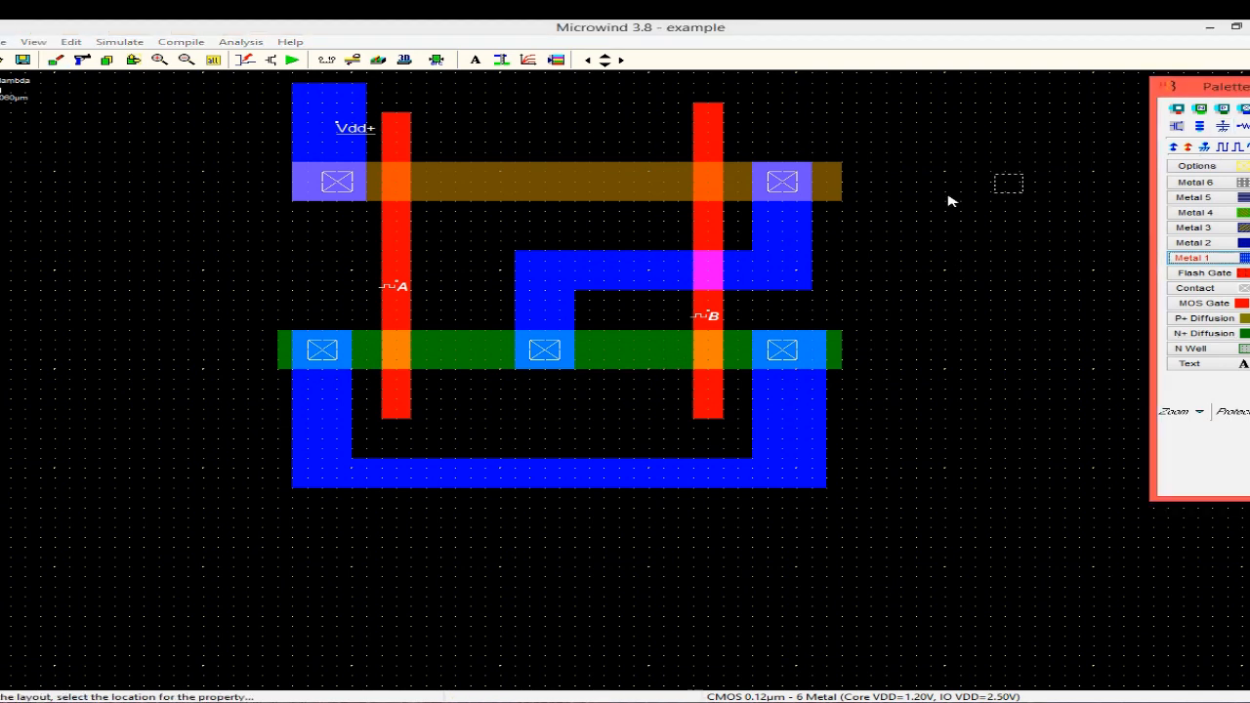
left_click(549, 298)
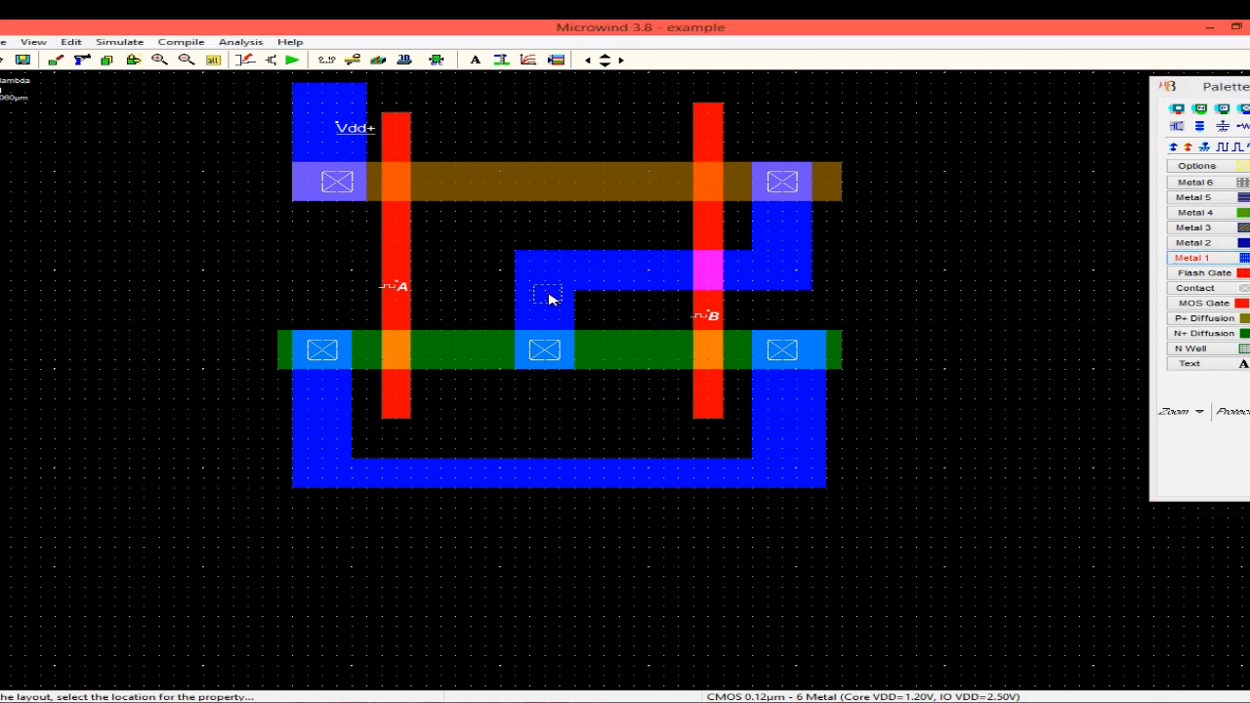
left_click(540, 284)
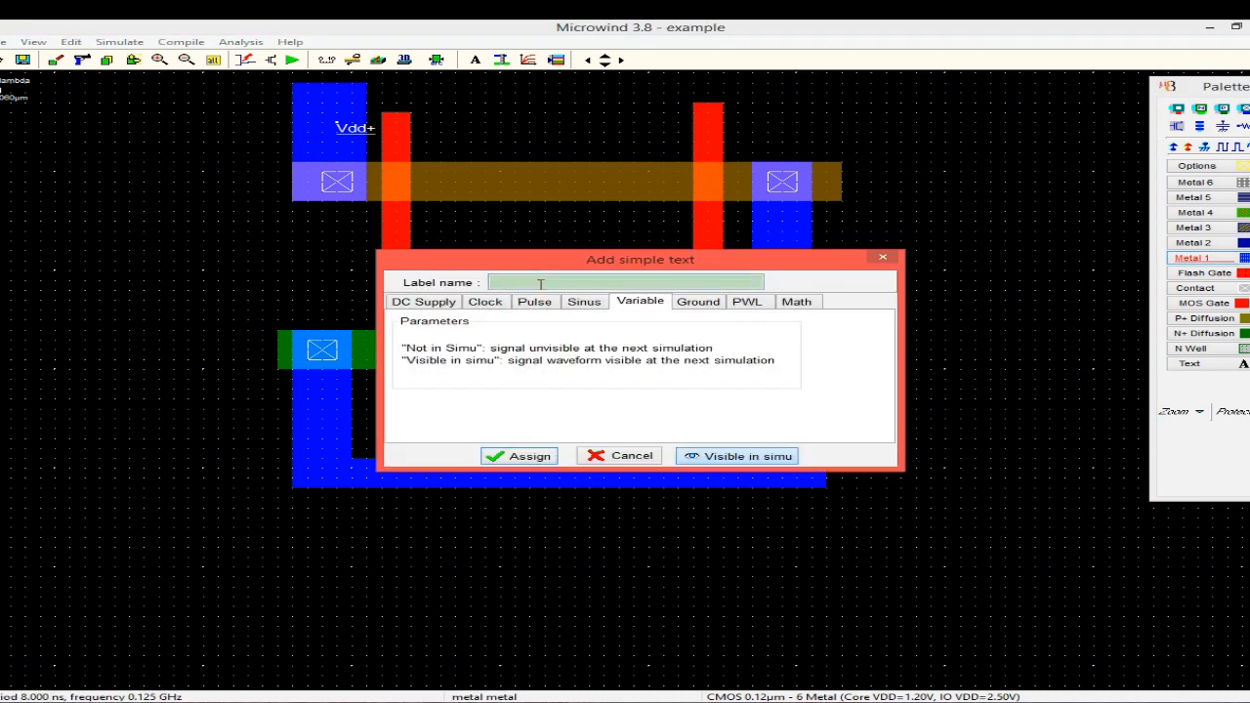
type("NOR OUTPUT")
left_click(533, 457)
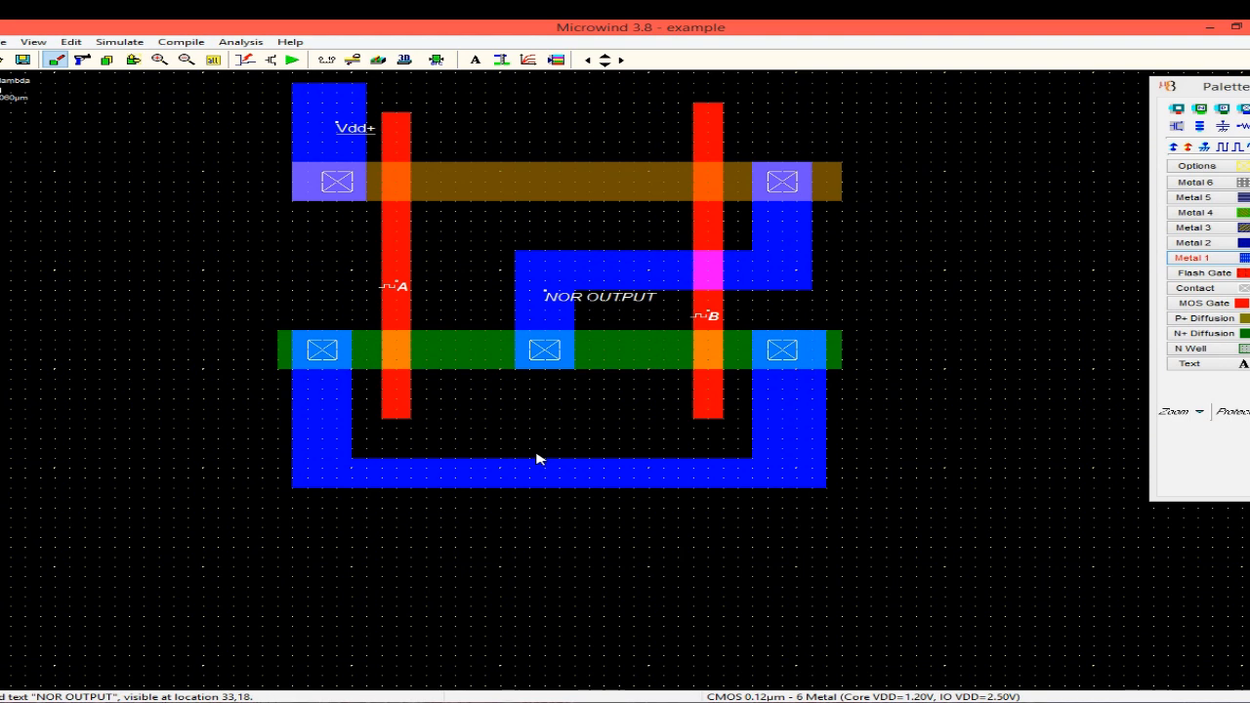
left_click(1206, 147)
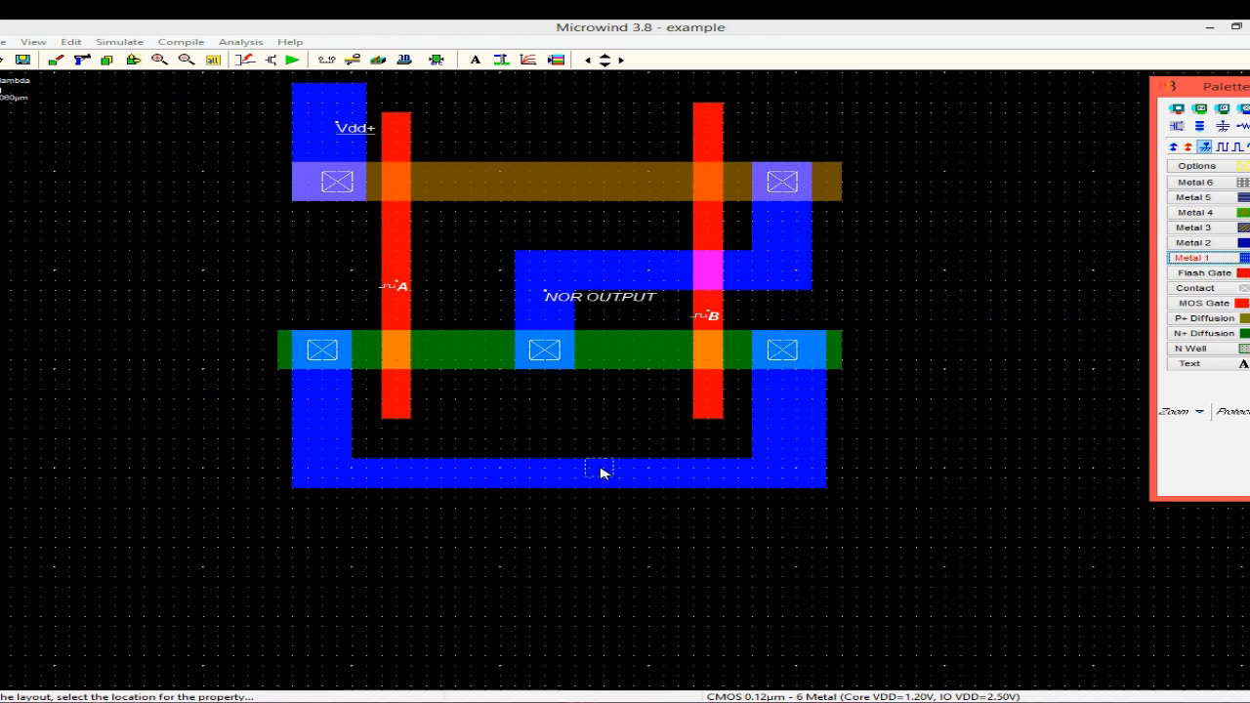
left_click(680, 479)
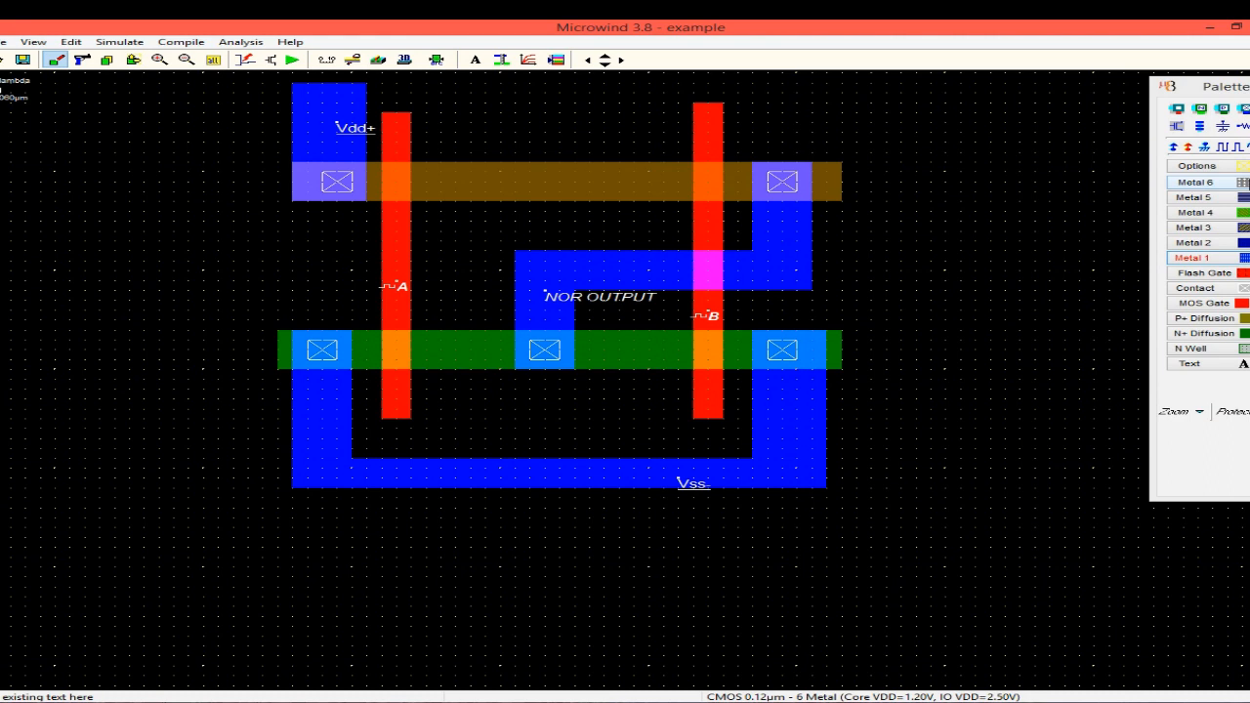
- Draw an N Well box of 41 x 21 lambda around the P+ diffusion and place a Vdd+ supply on the well
left_click(1242, 348)
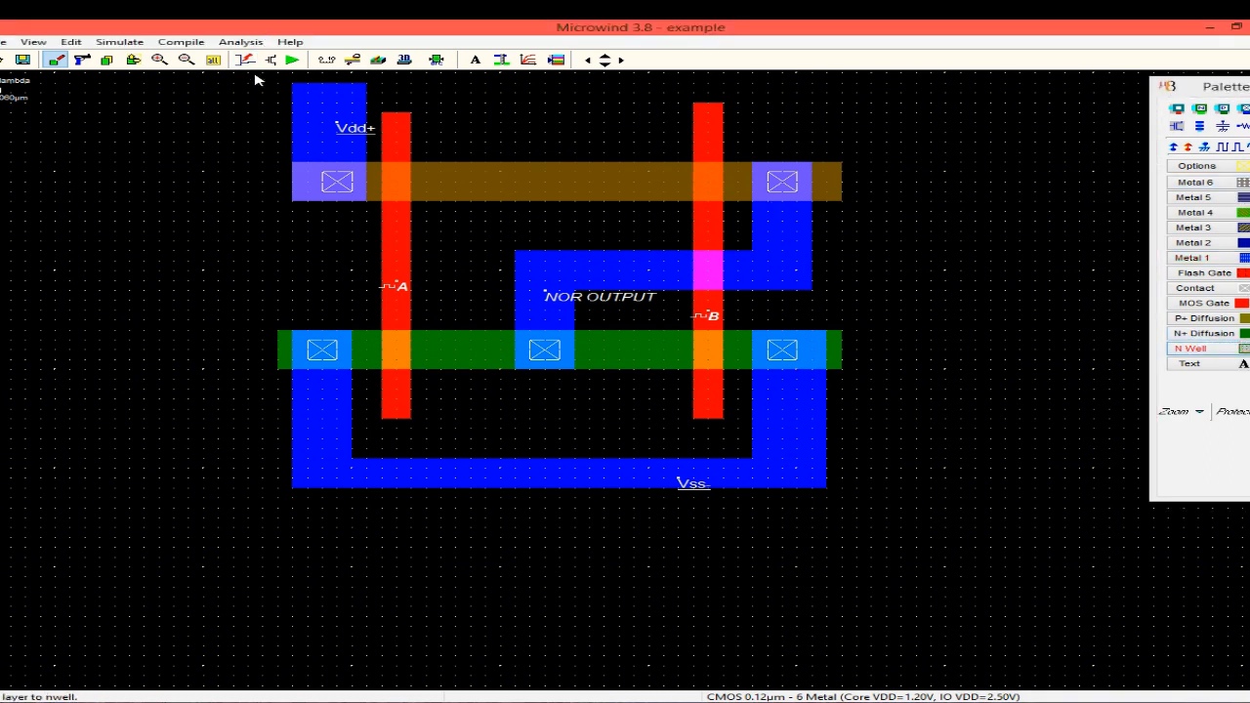
left_click_drag(248, 73, 852, 280)
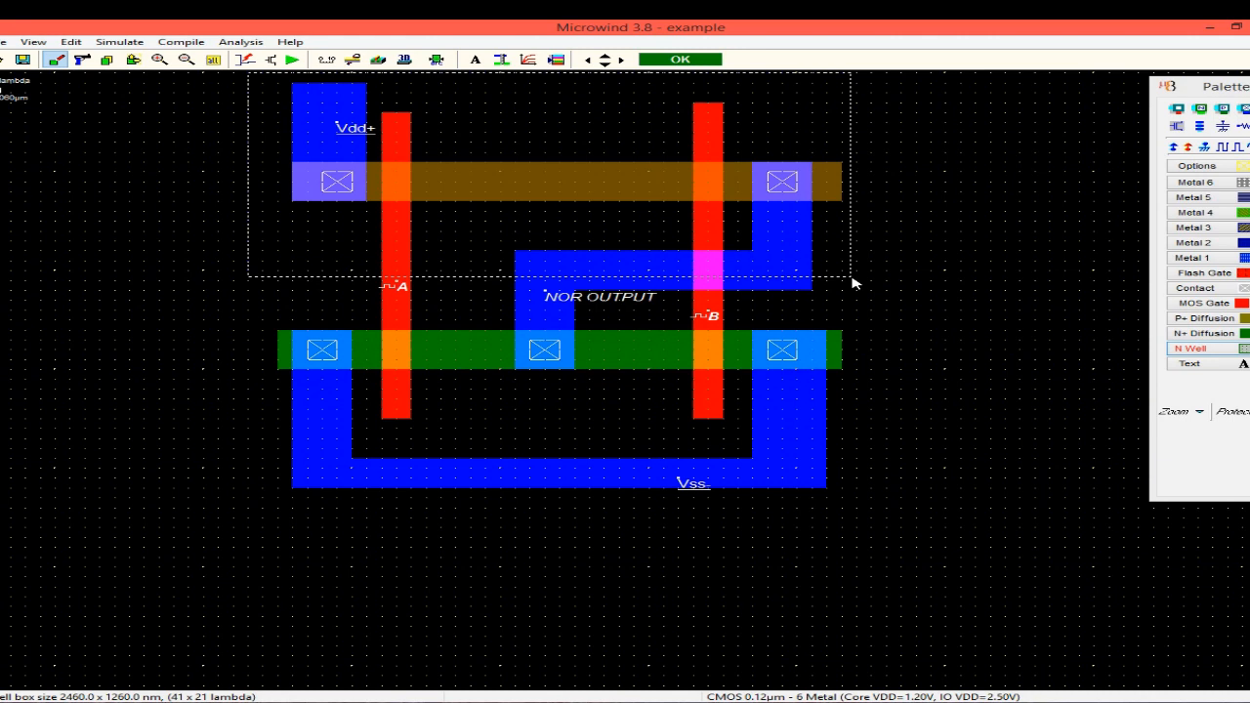
left_click_drag(852, 283, 851, 280)
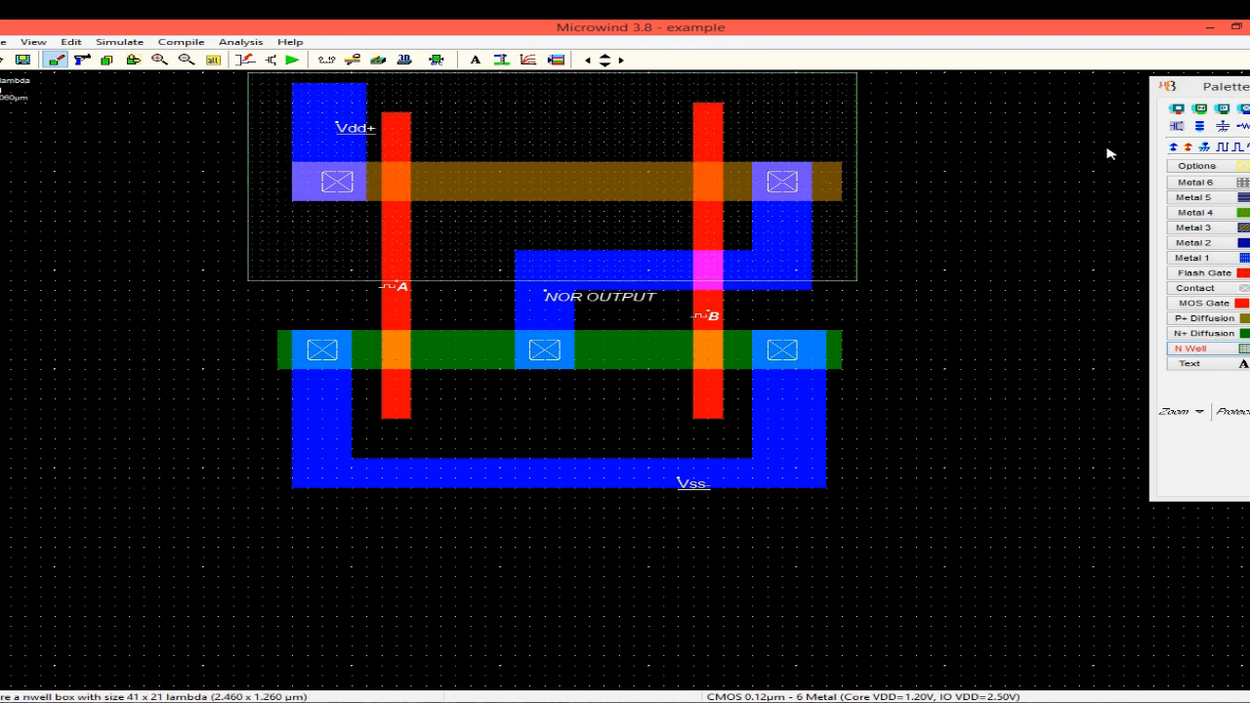
left_click(1172, 146)
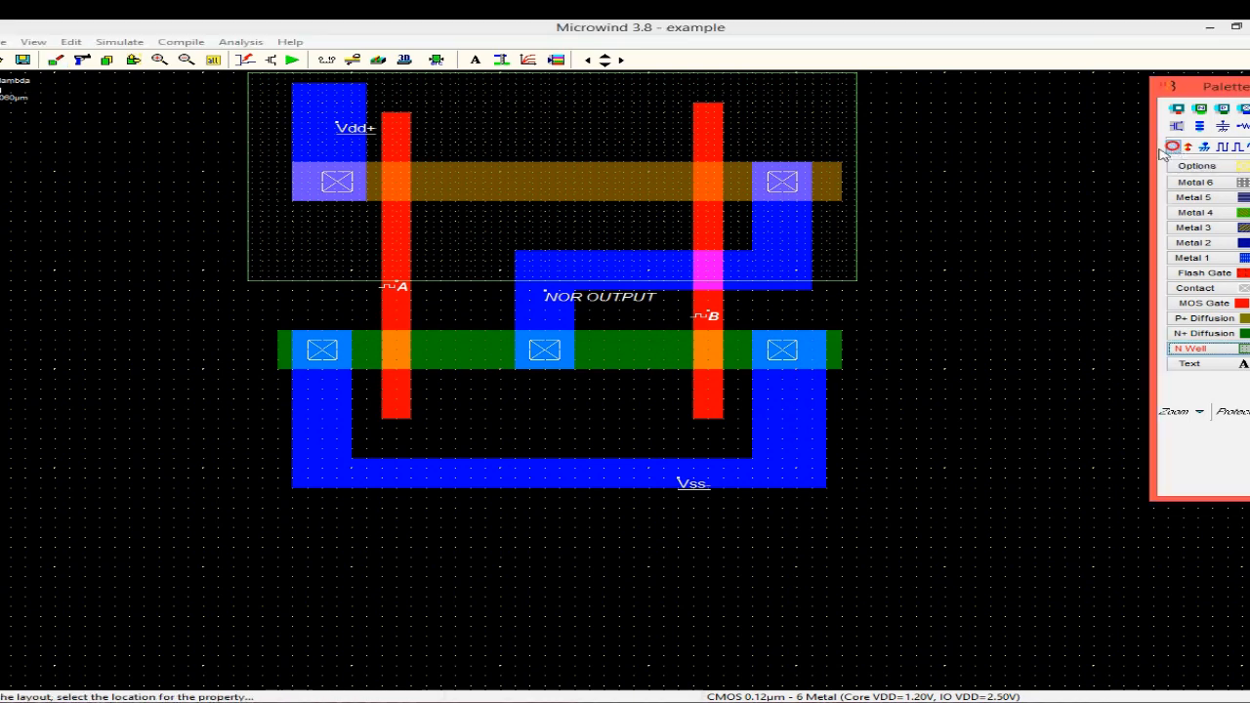
left_click(271, 115)
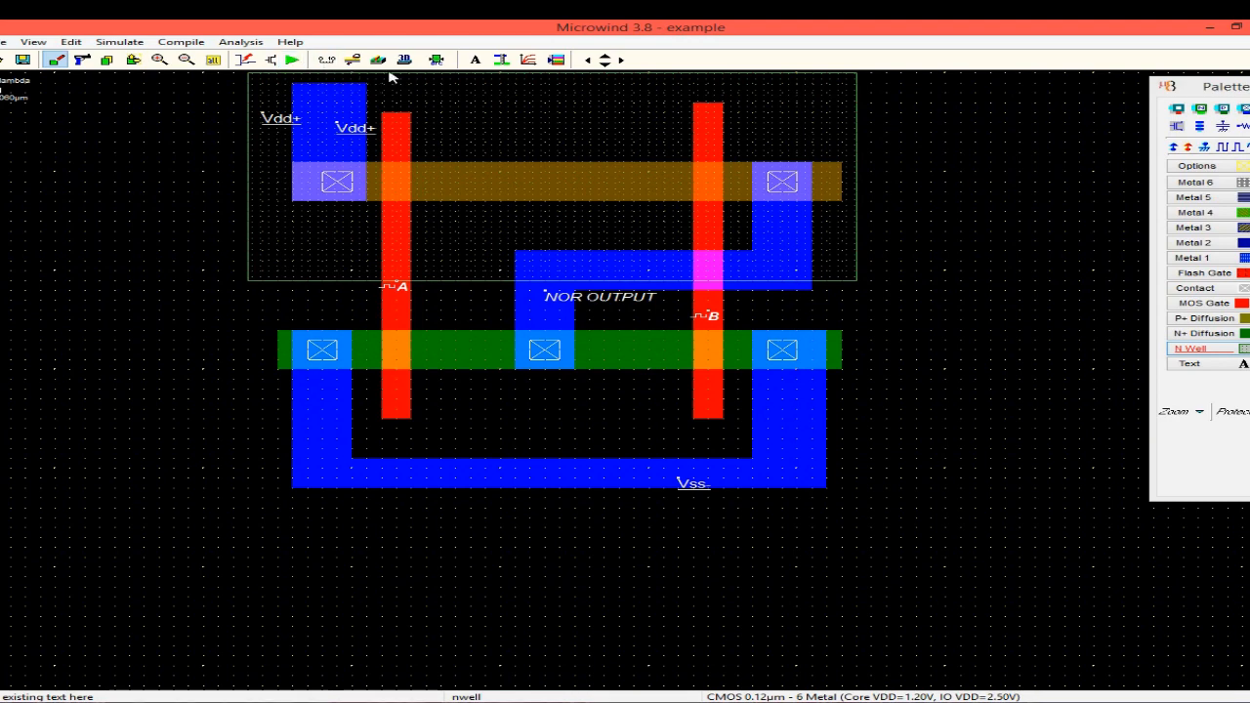
- Check the layout against the design rules and run its analog simulation in a maximized window
left_click(436, 59)
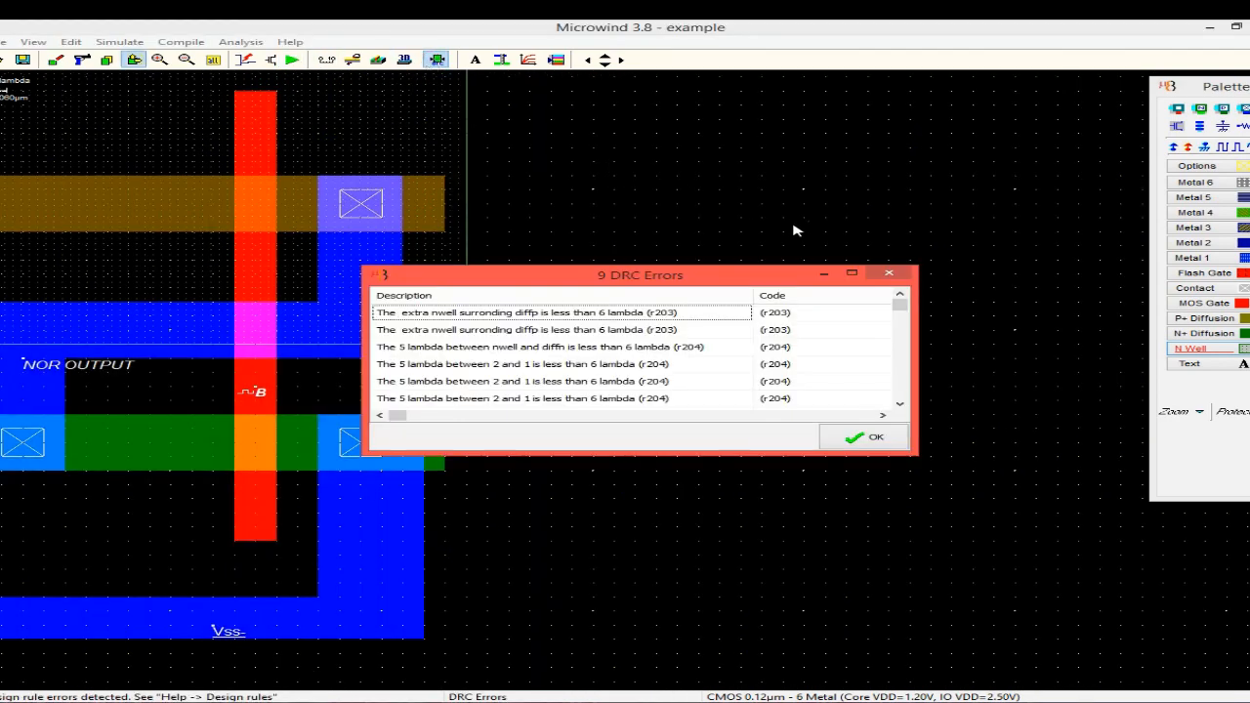
left_click(893, 271)
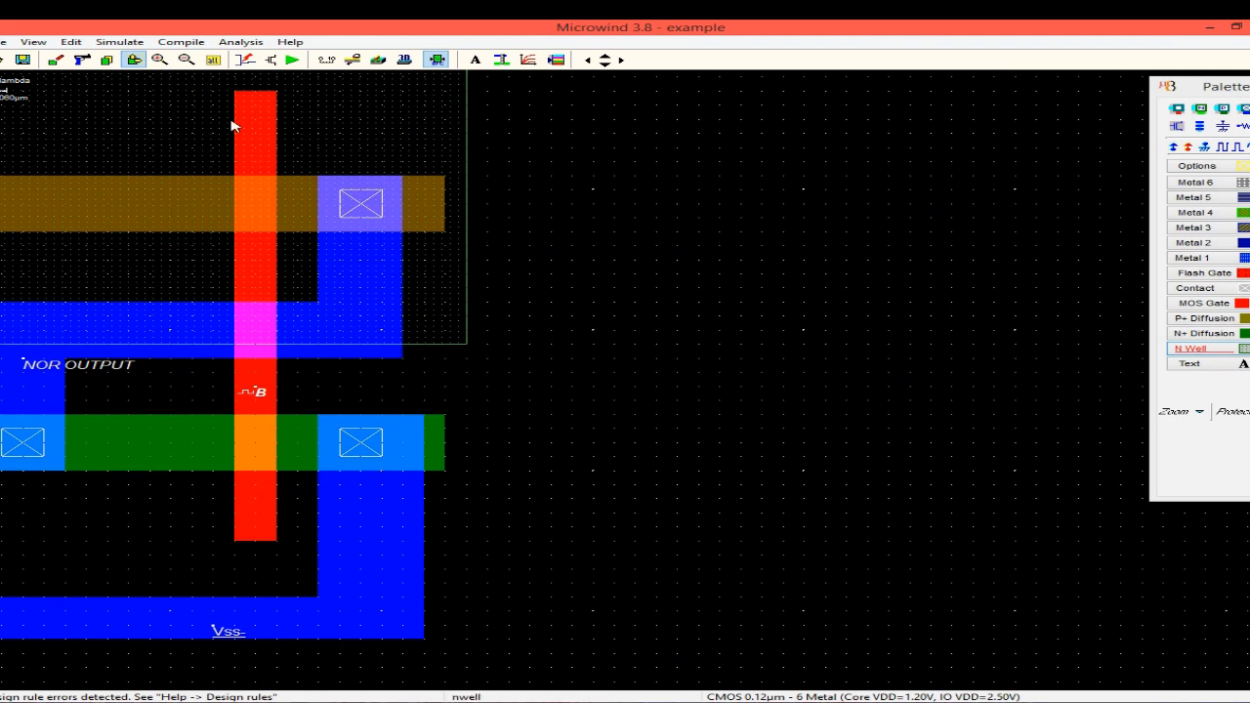
left_click(292, 60)
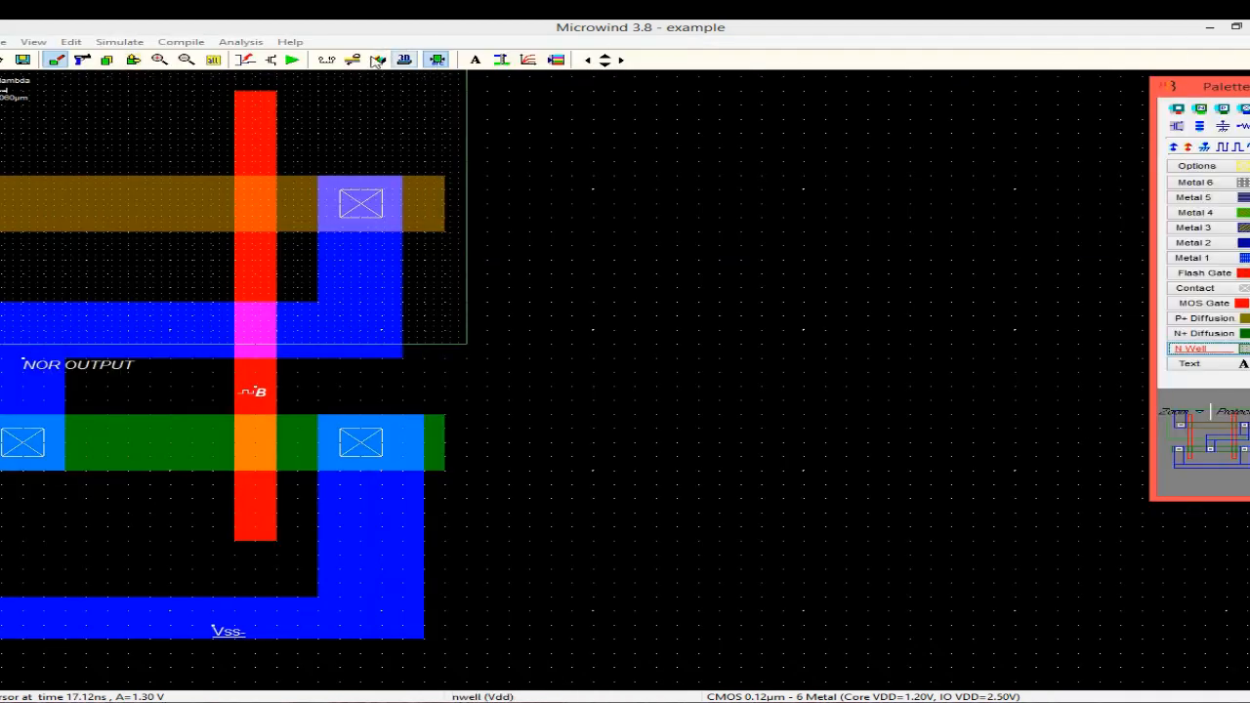
left_click(292, 60)
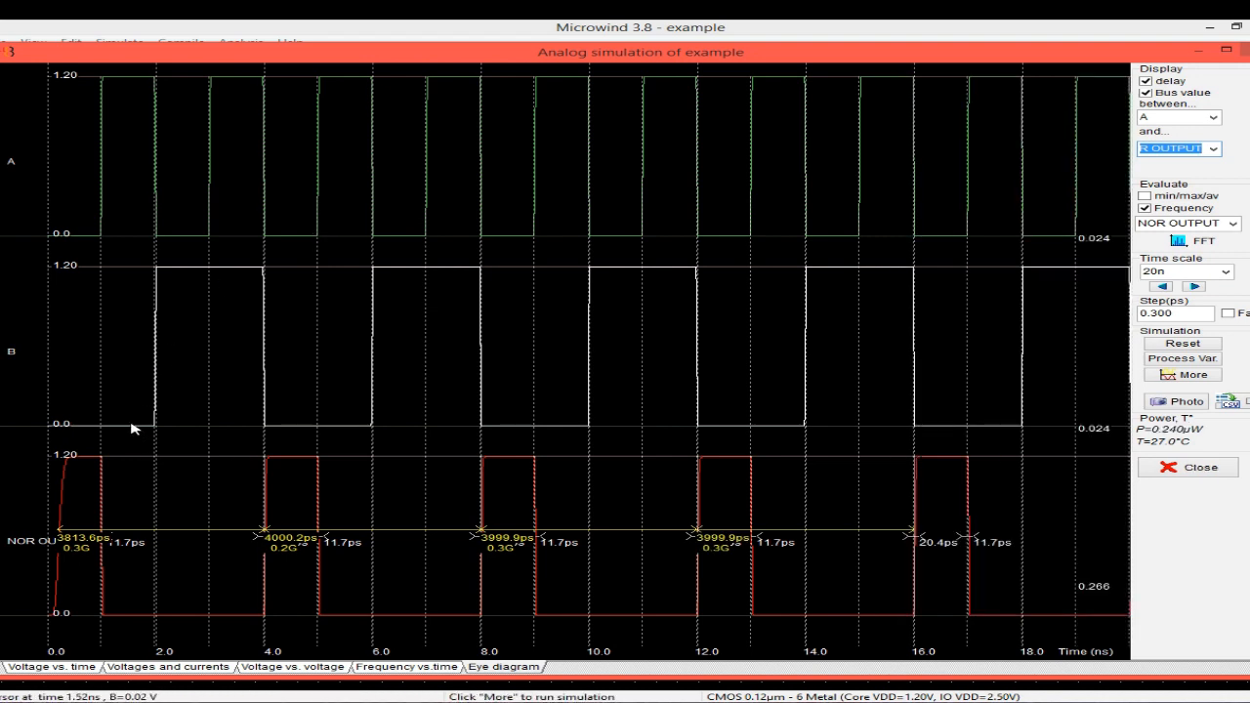
left_click(1227, 49)
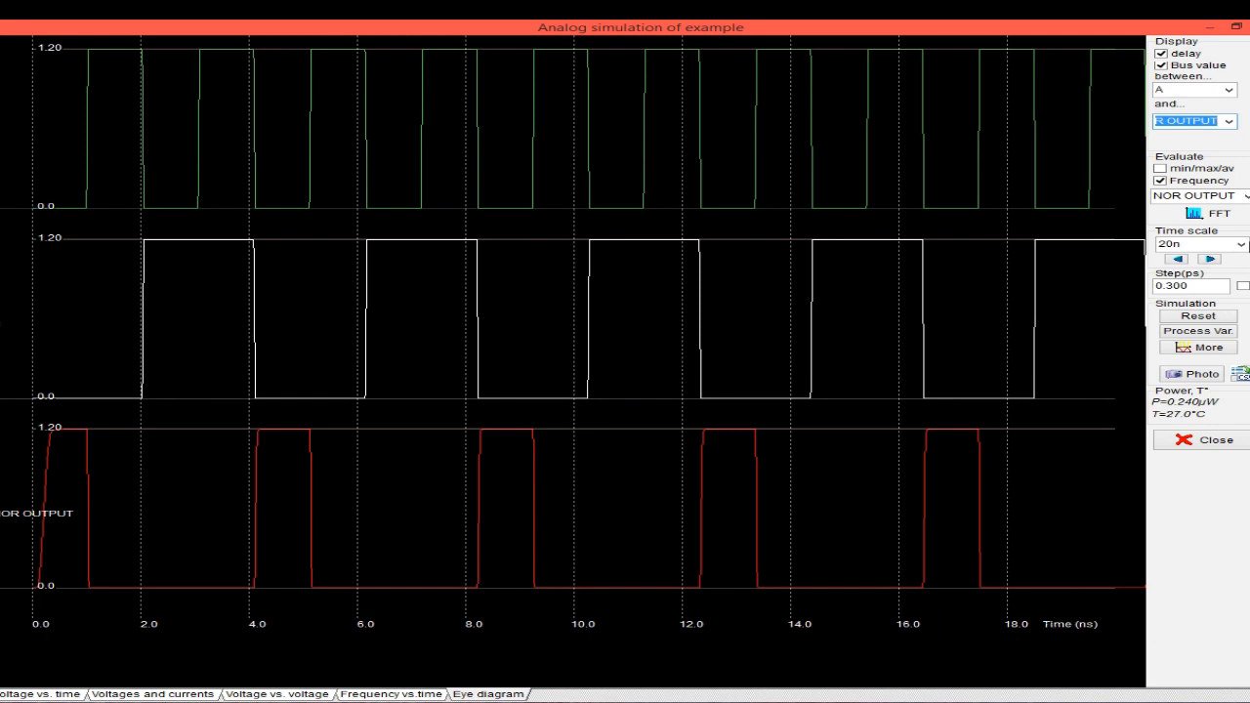
- View the A, B and NOR OUTPUT waveforms at time scales of 50n, 100n, 200n and 500n
left_click(1241, 245)
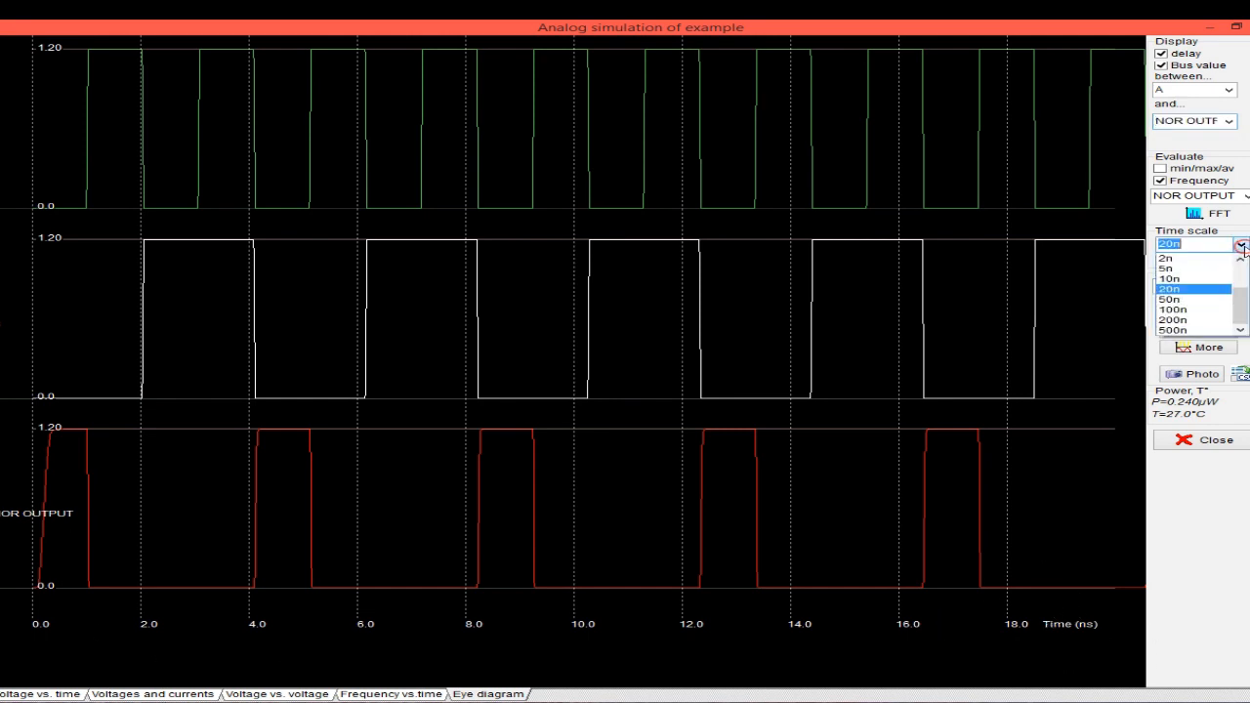
left_click(1207, 300)
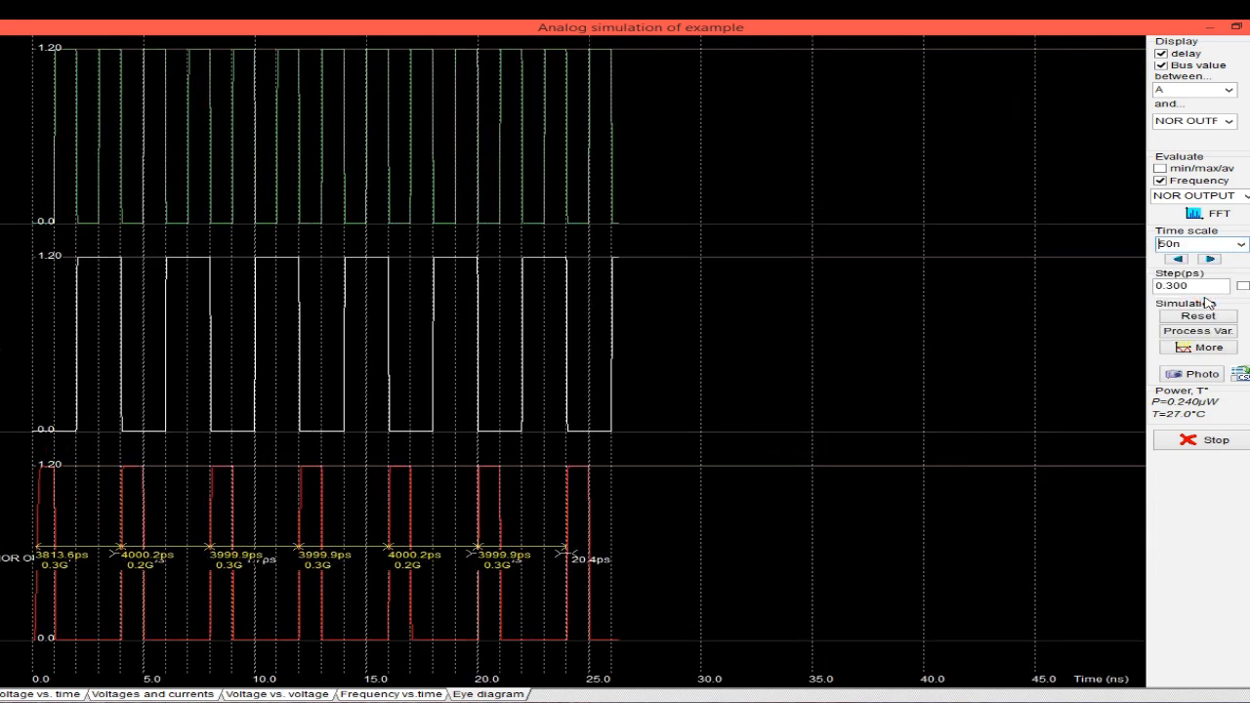
left_click(1241, 244)
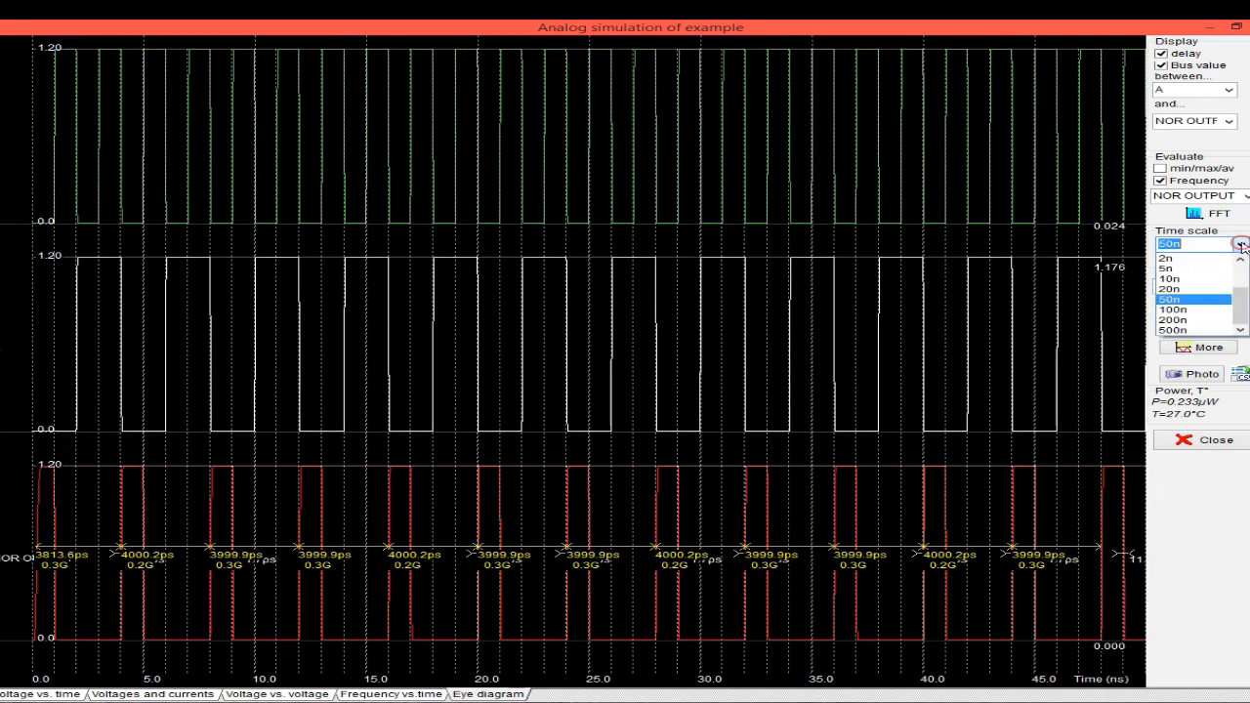
left_click(1211, 310)
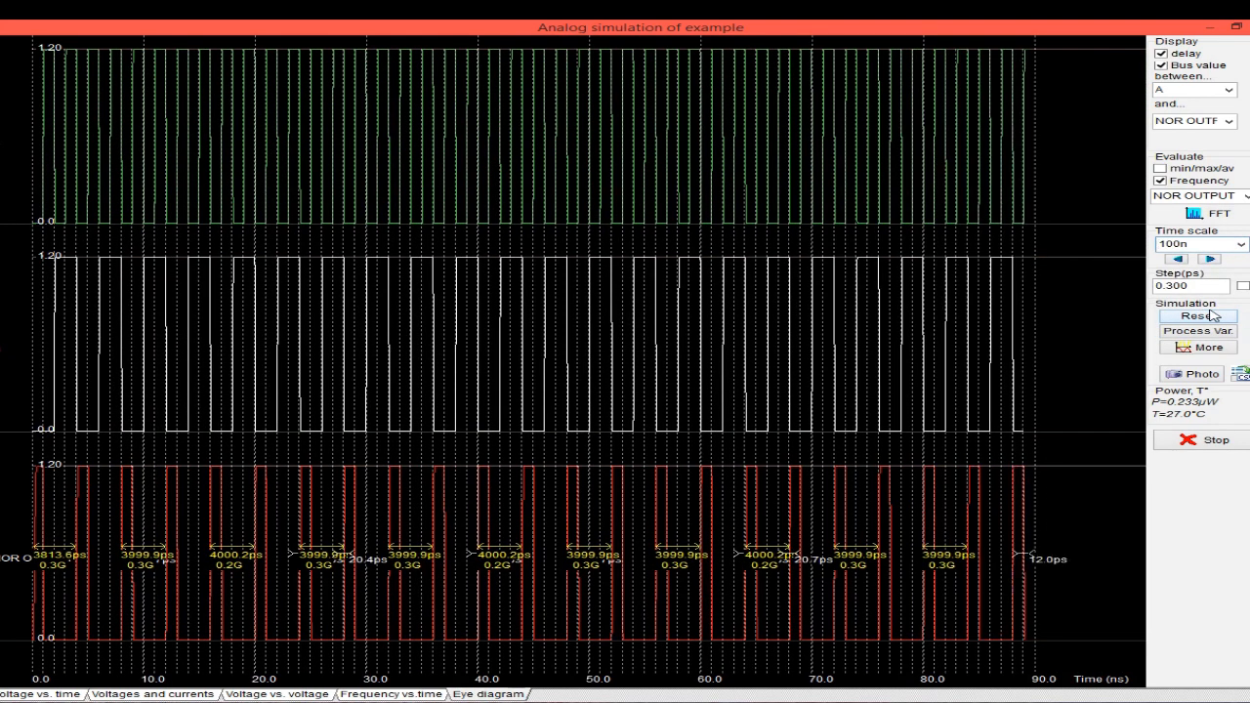
left_click(1241, 244)
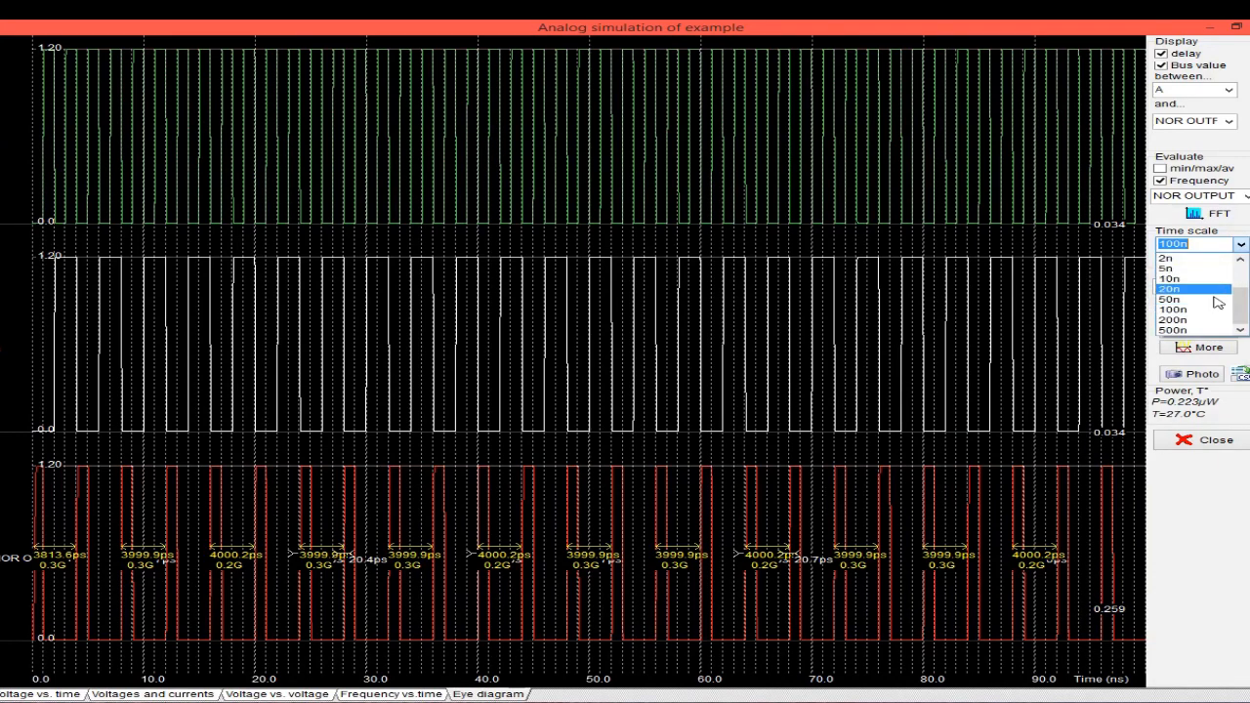
left_click(1205, 323)
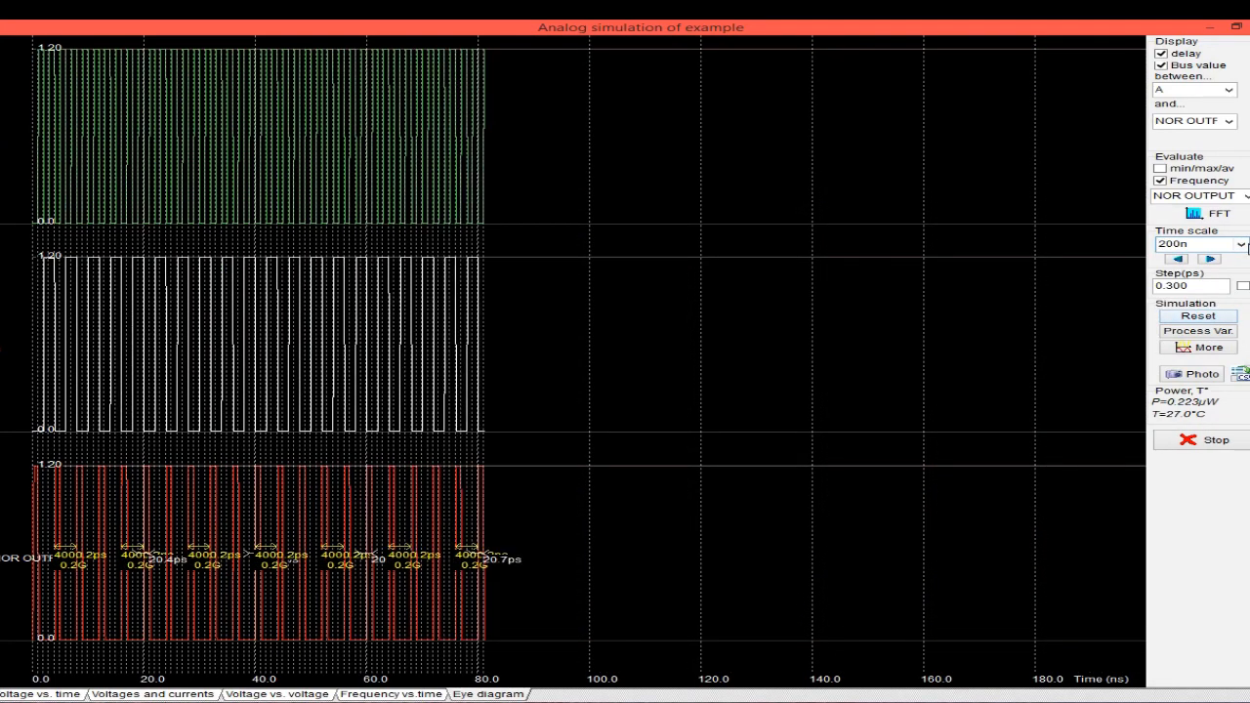
left_click(1241, 244)
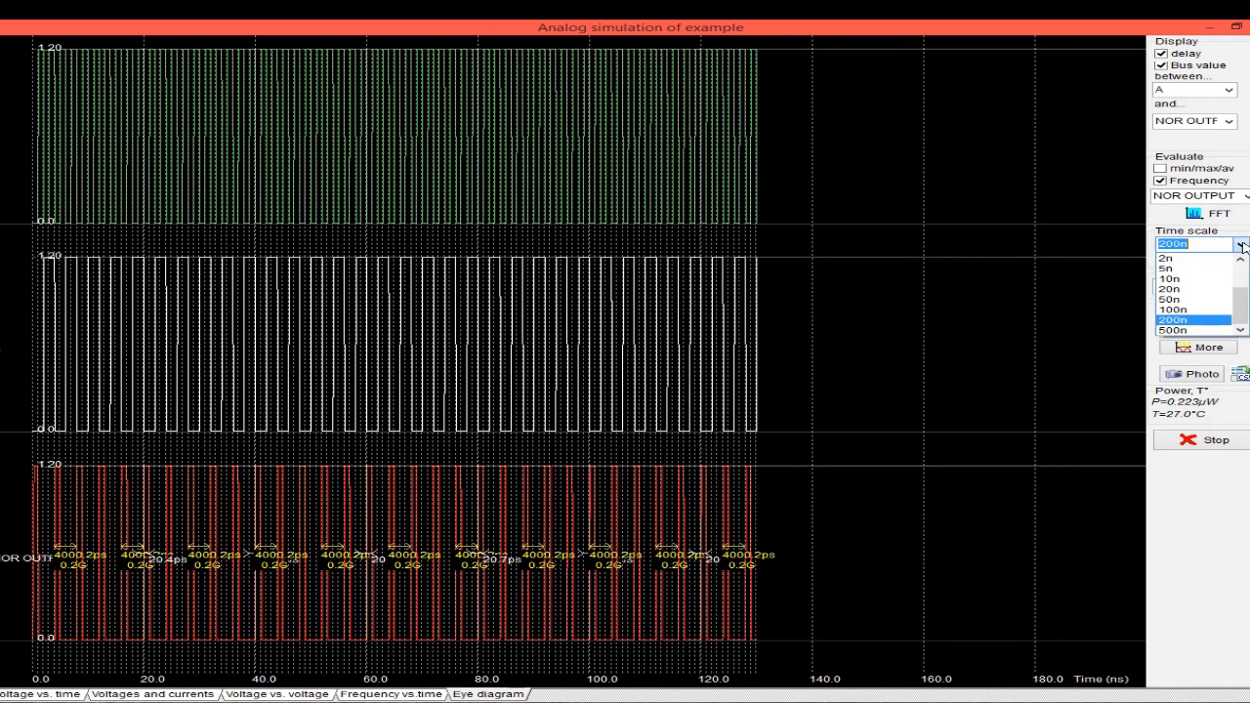
left_click(1204, 332)
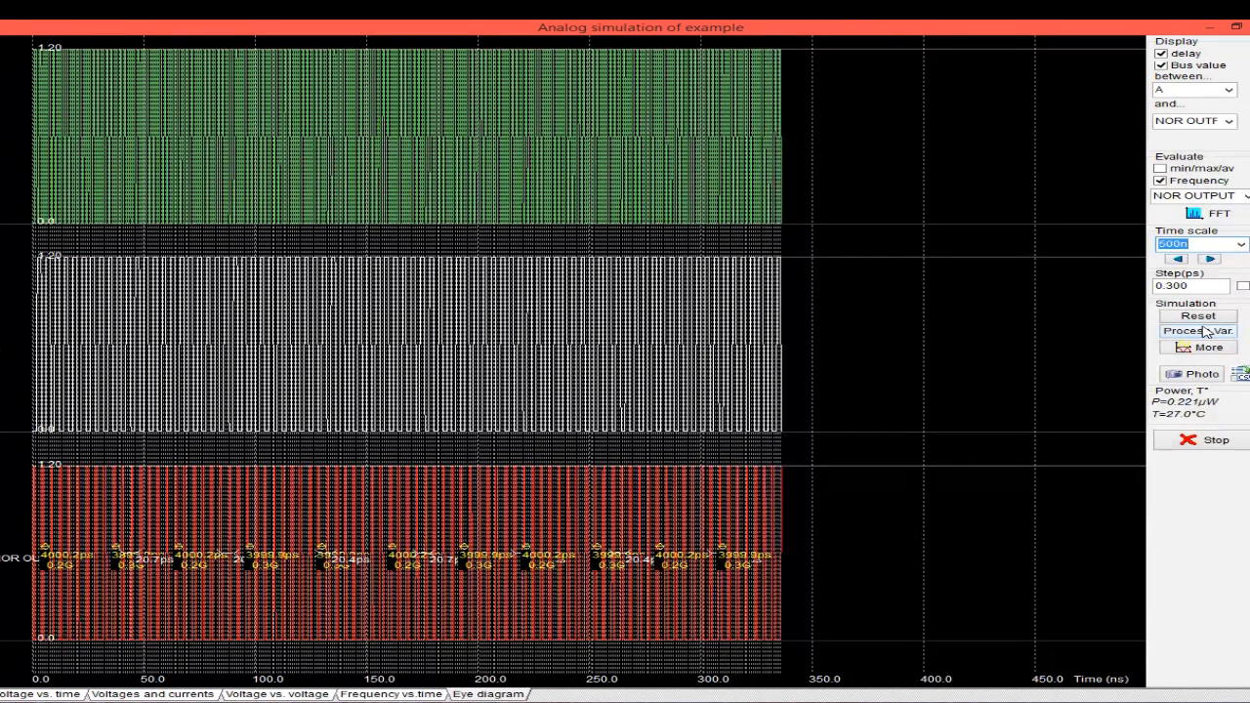
- View the simulated waveforms at a 2n time scale and at a 10n time scale
left_click(1241, 245)
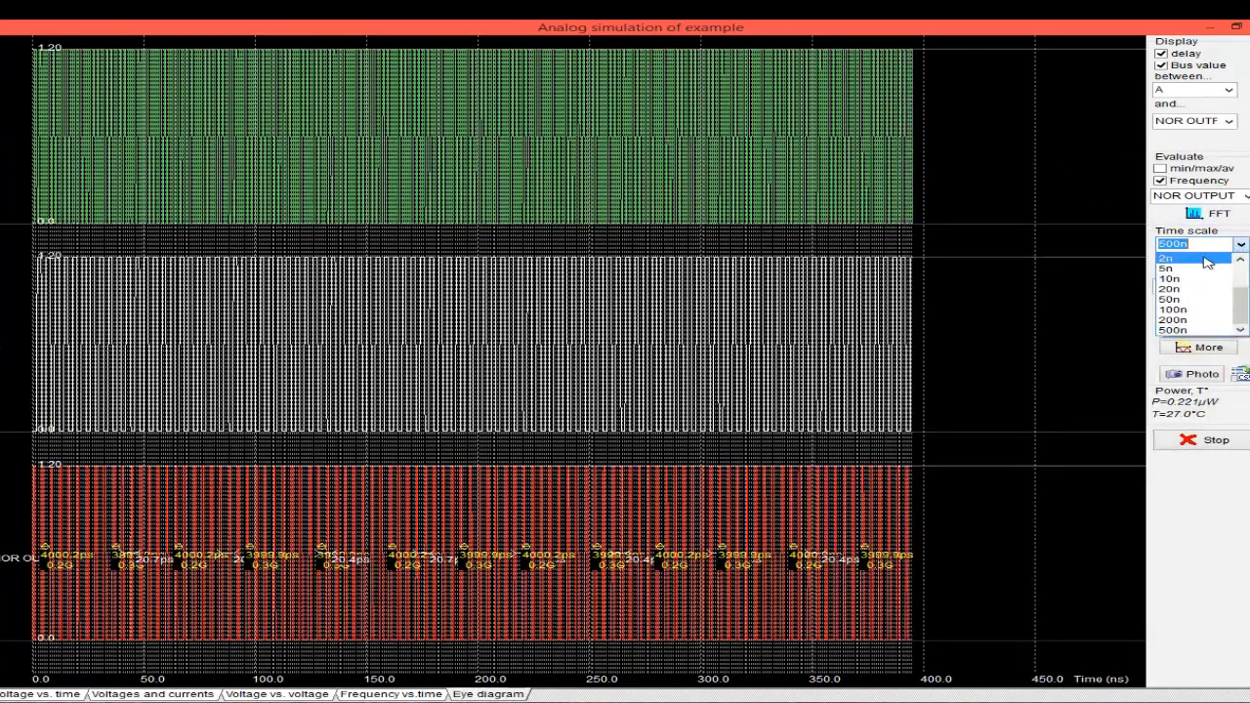
left_click(1204, 260)
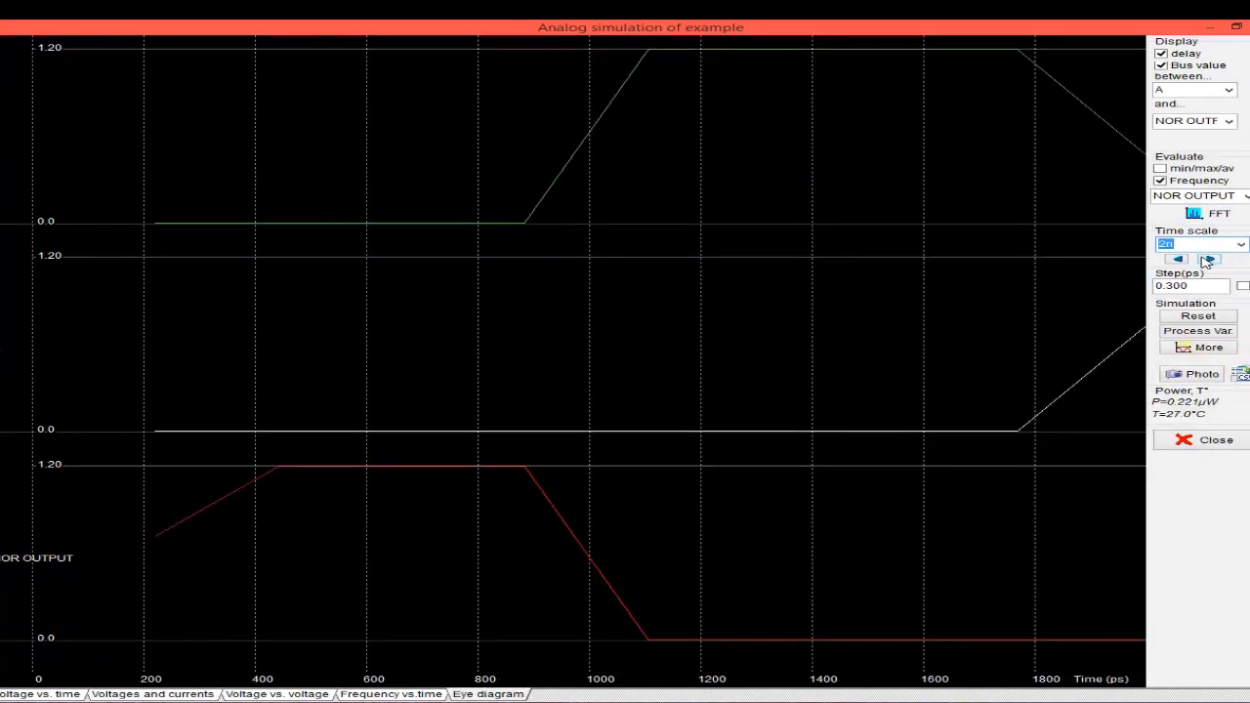
left_click(1241, 245)
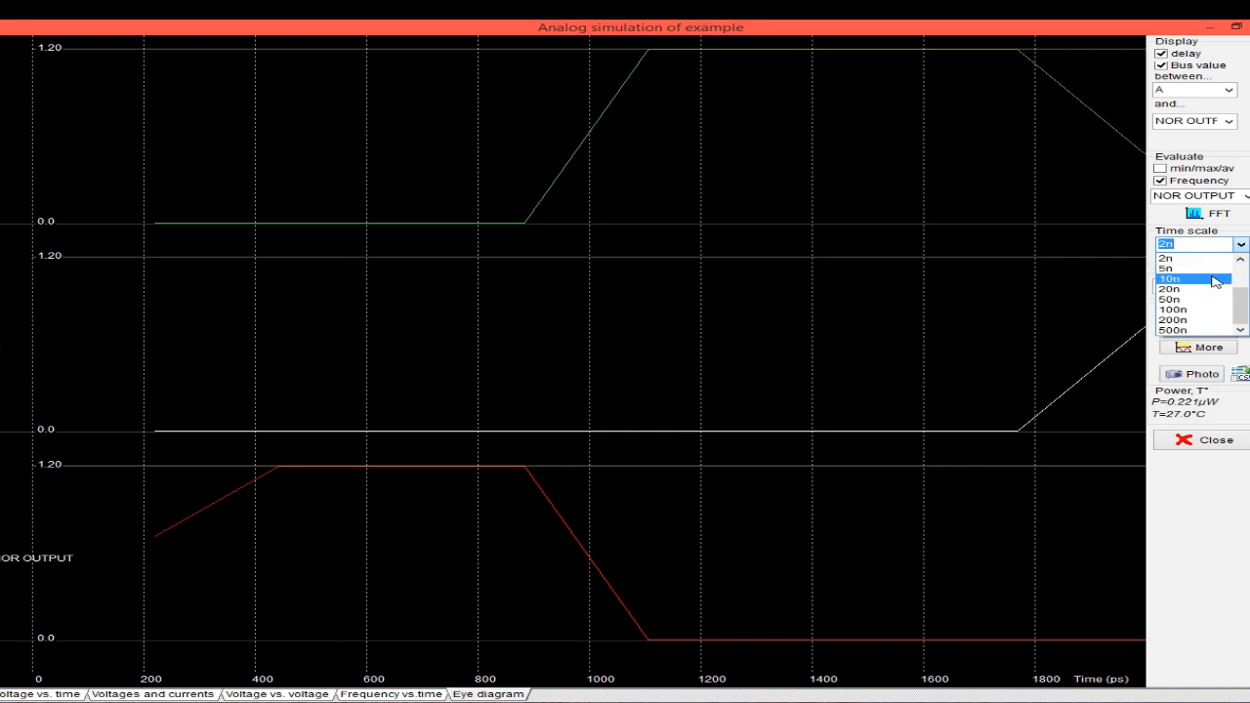
left_click(1216, 281)
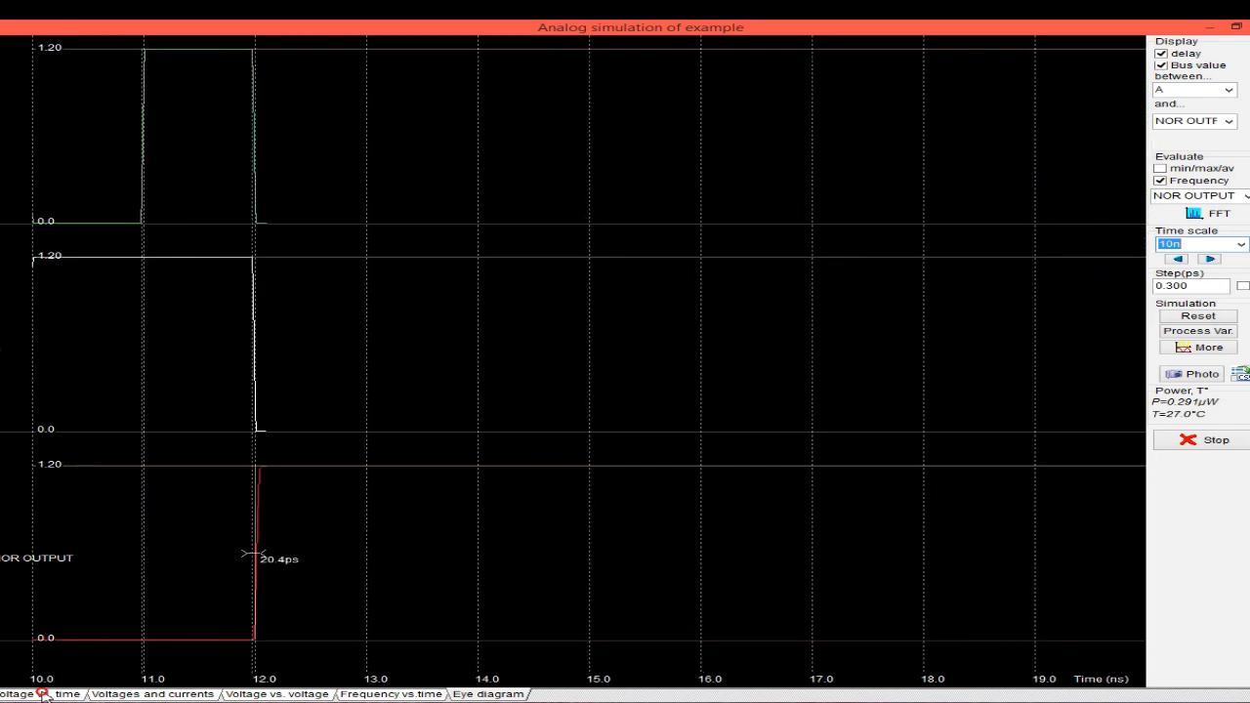
- Review the voltages and currents, voltage vs. voltage, frequency vs. time and eye diagram plots, ending on voltage vs. time before closing the simulation
left_click(156, 694)
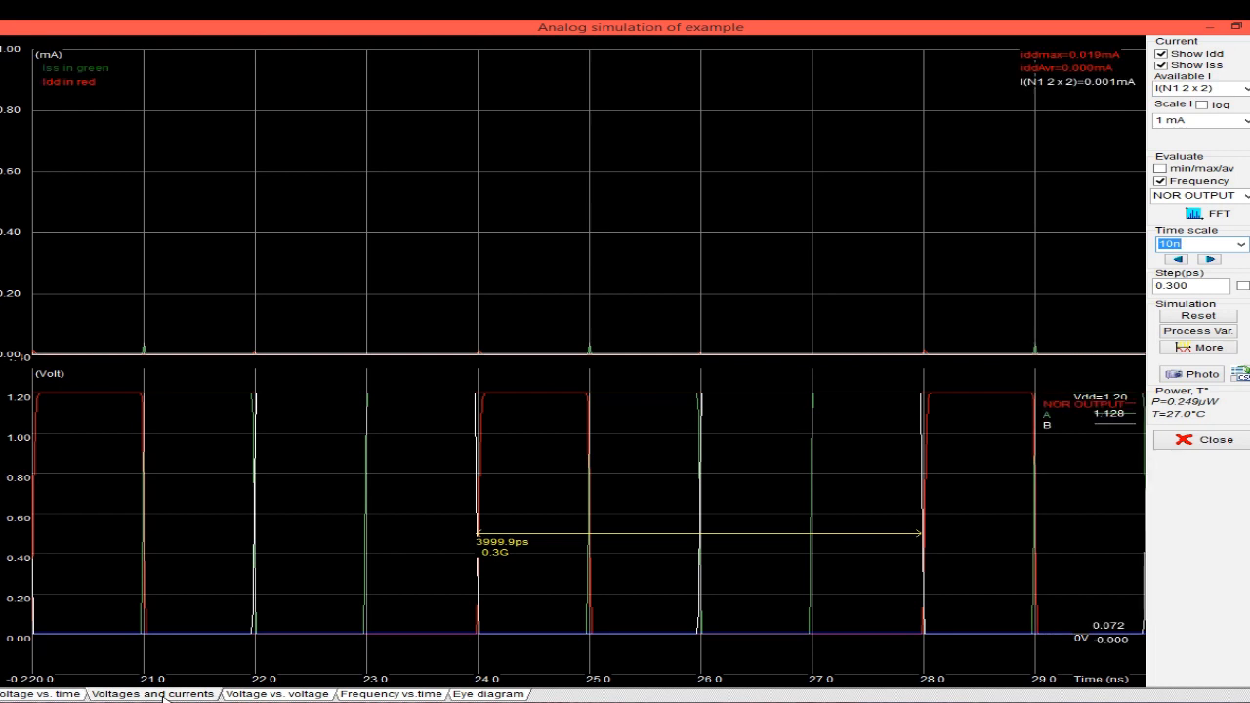
left_click(299, 694)
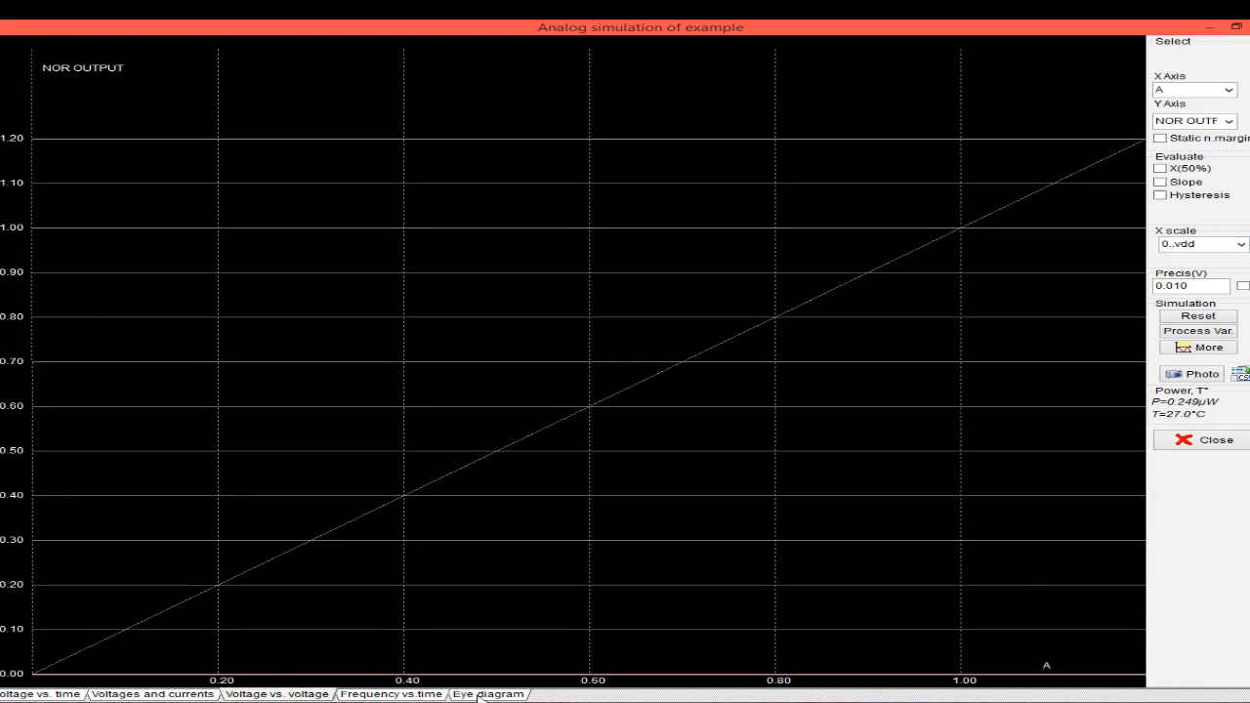
left_click(371, 694)
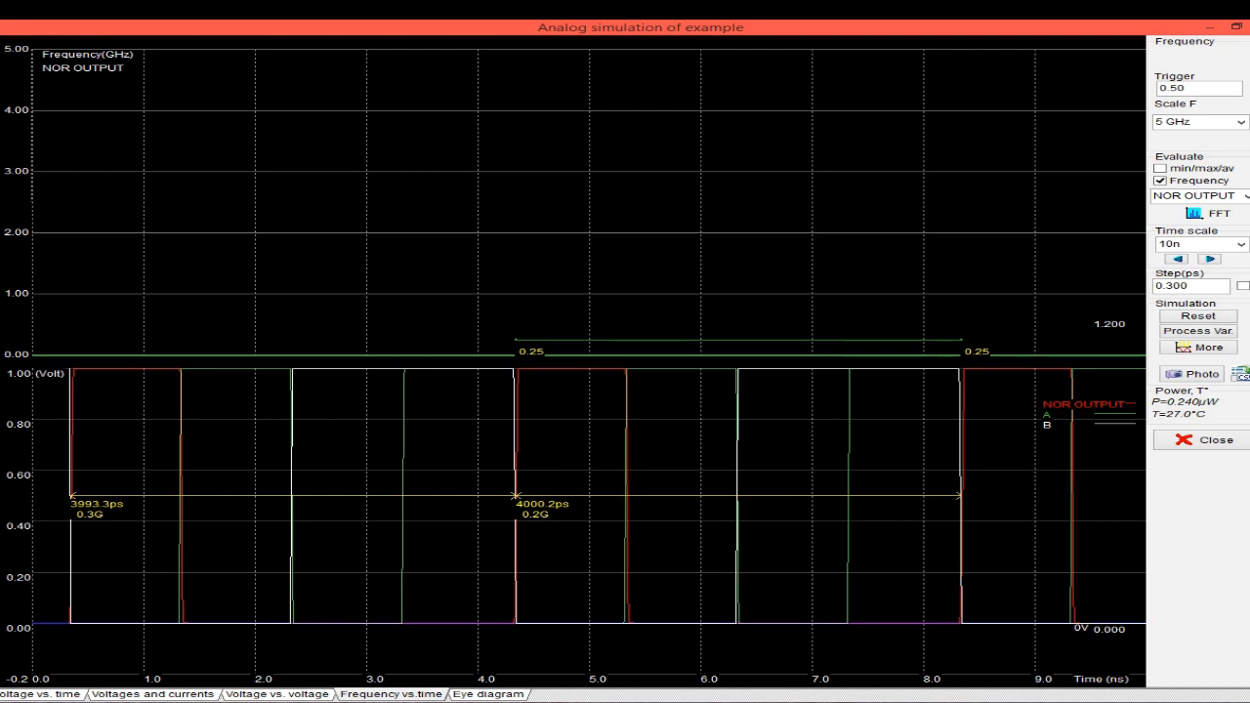
left_click(486, 695)
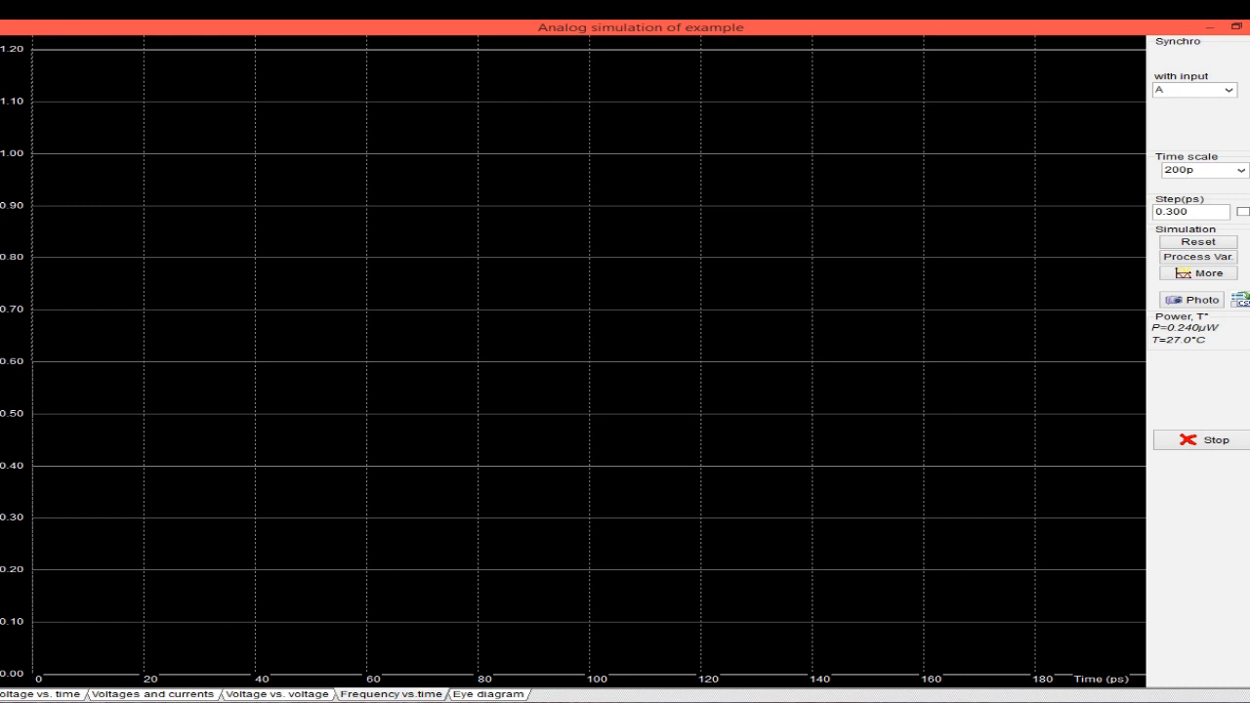
left_click(51, 696)
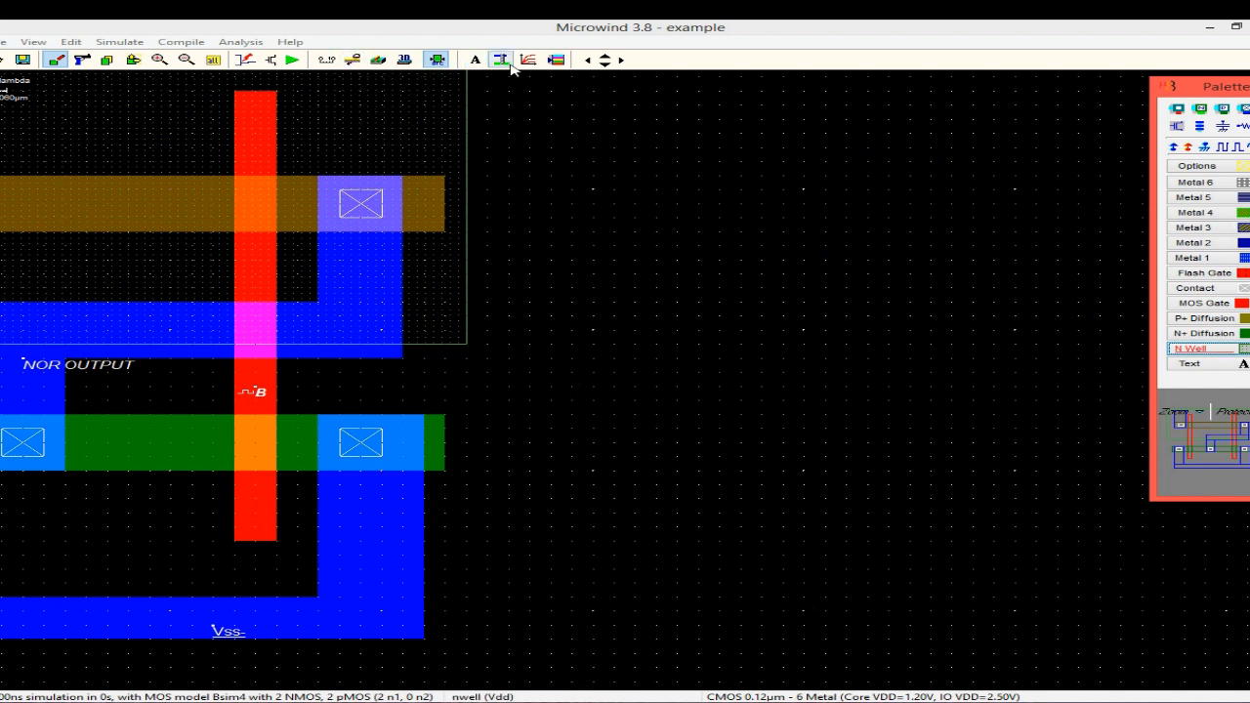
- Bring the whole NOR gate layout back into view
left_click(587, 59)
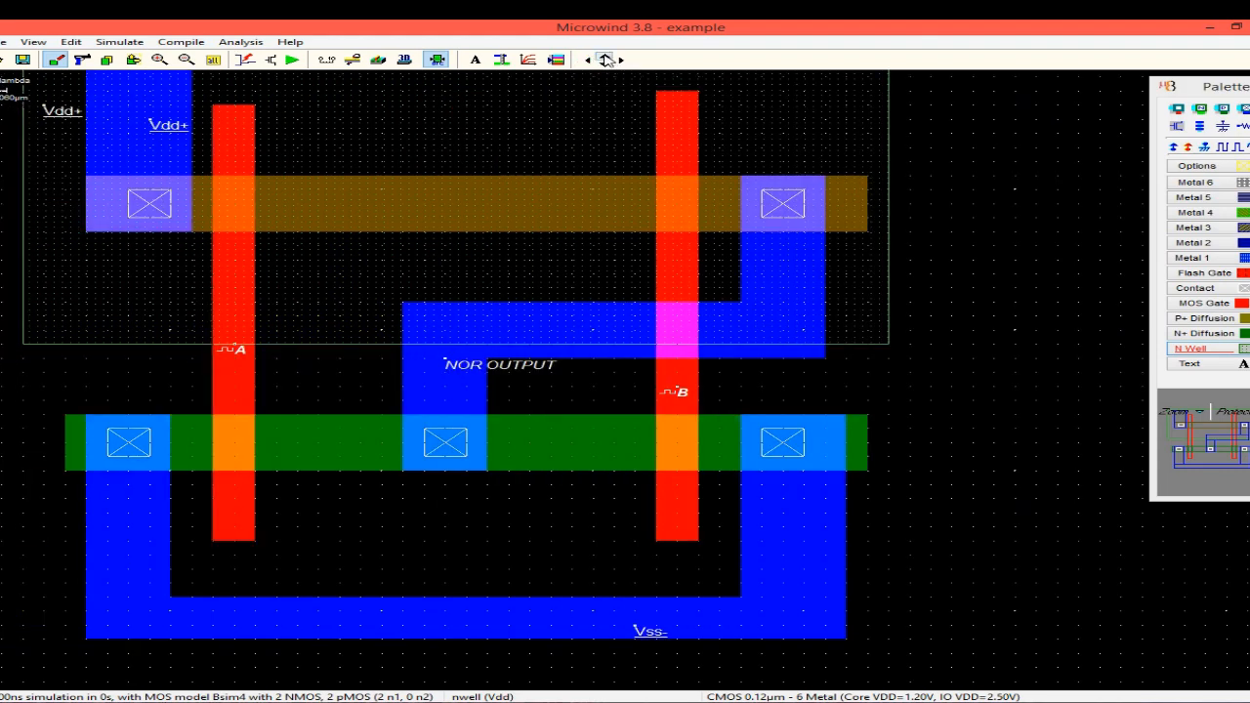
left_click(185, 60)
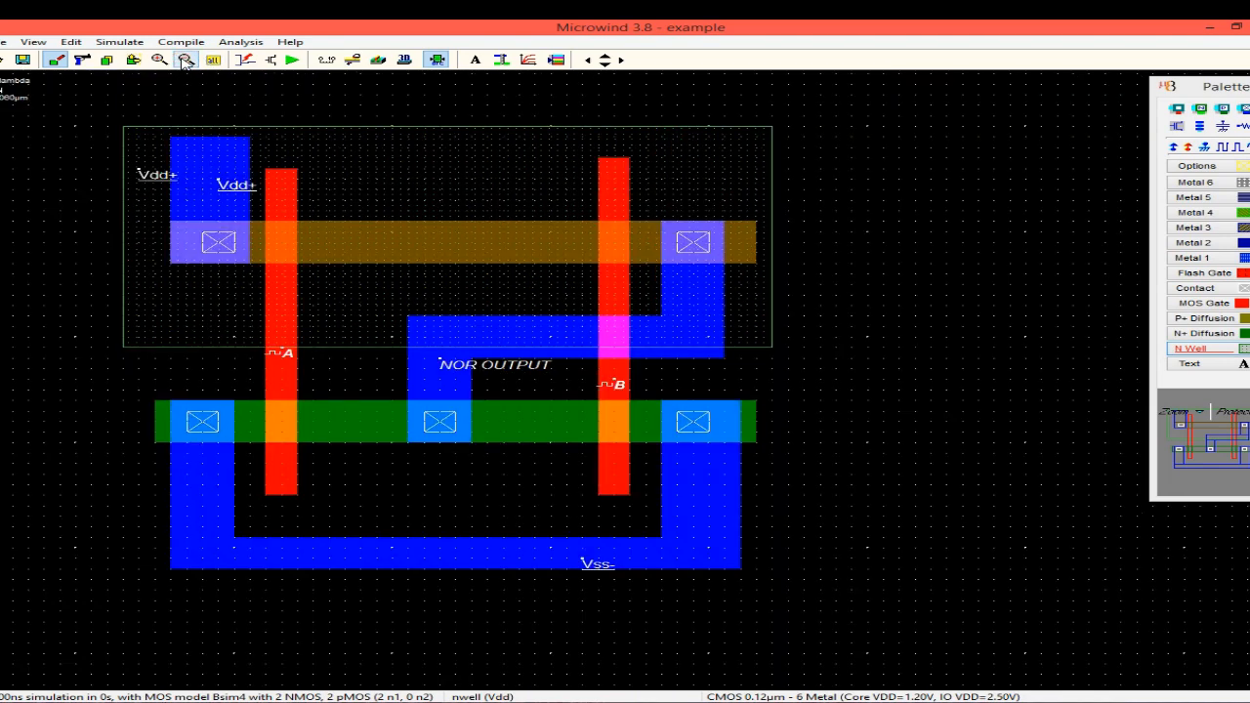
- Open the 3D process view of the layout, maximize it and advance through the fabrication steps from initial substrate to polysilicon deposit
left_click(380, 60)
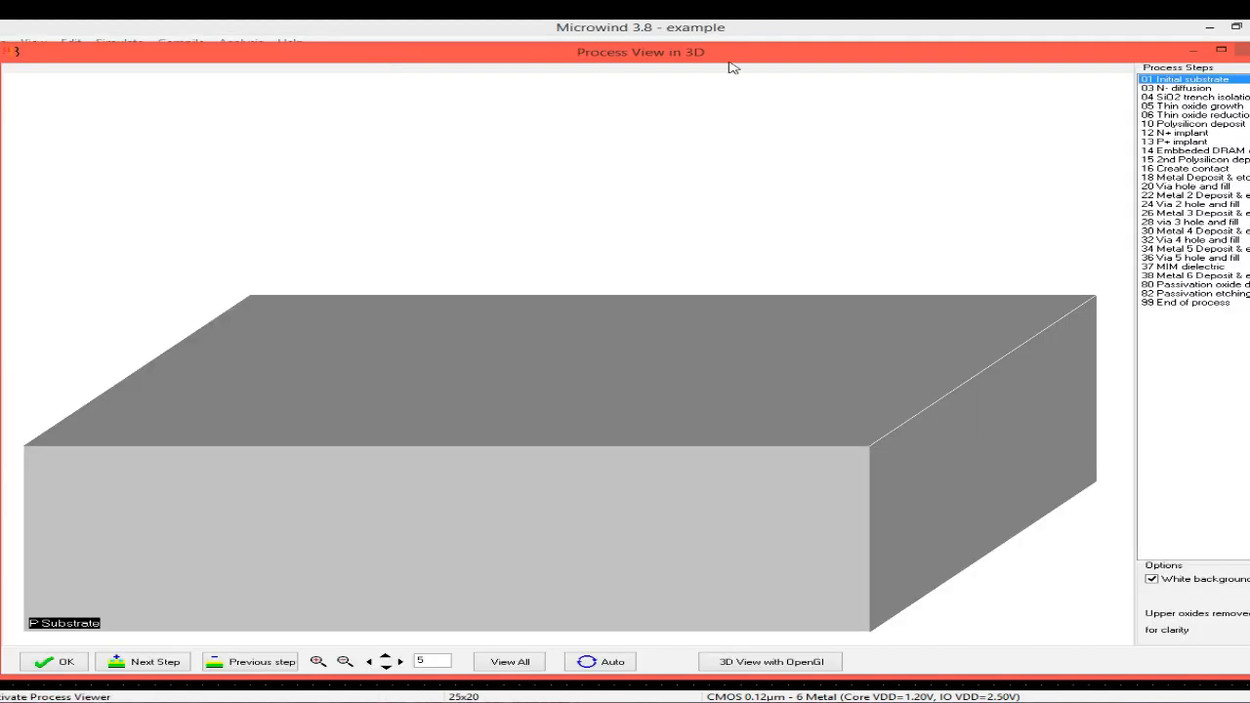
left_click(1221, 49)
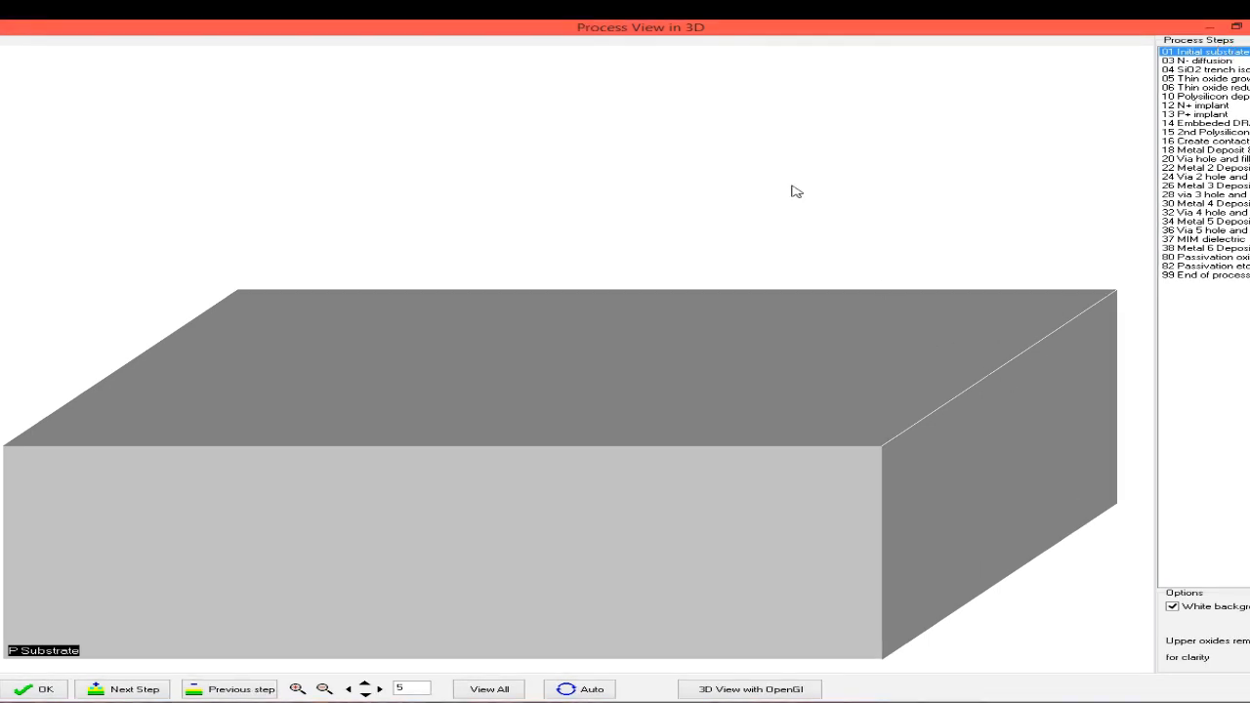
key("Down")
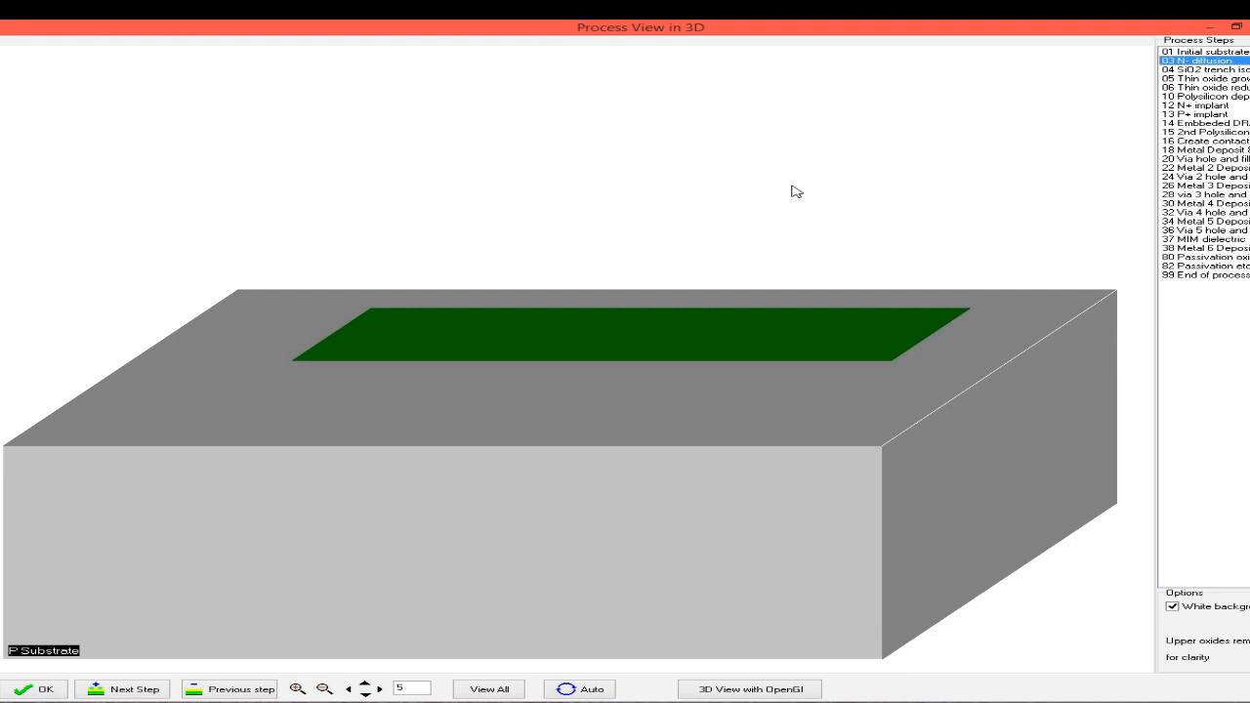
key("Down")
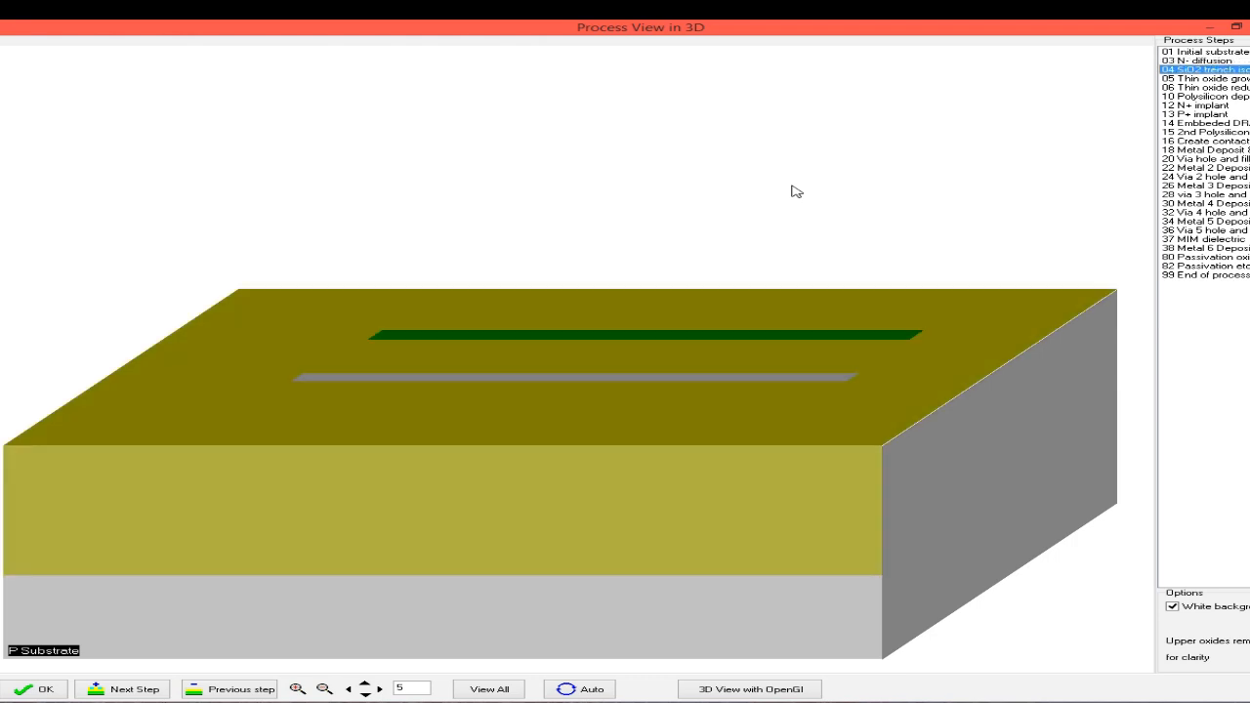
key("Down")
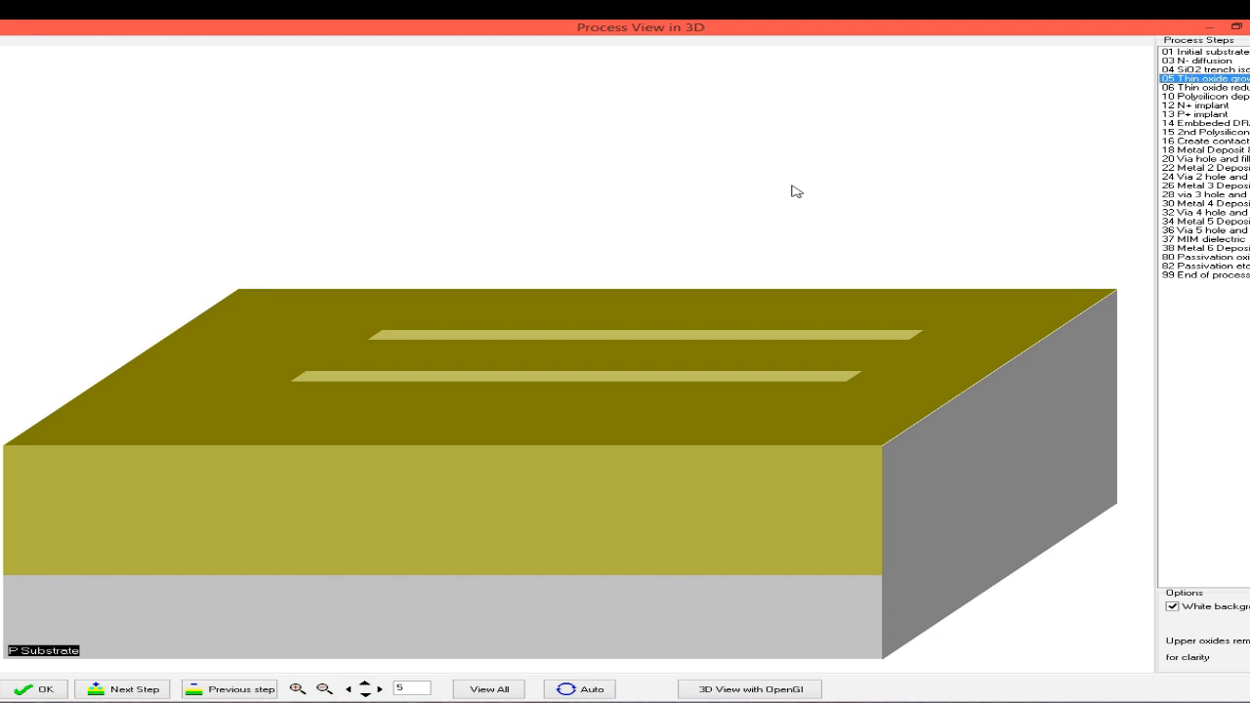
key("Down")
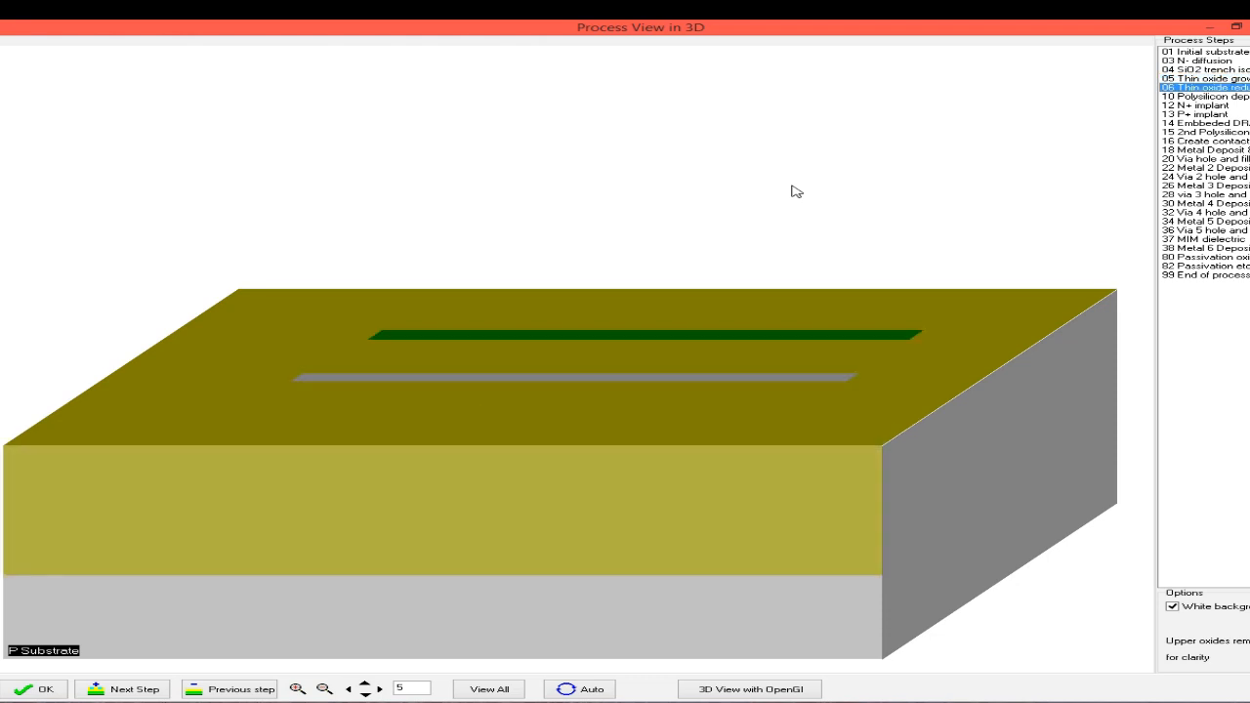
key("Down")
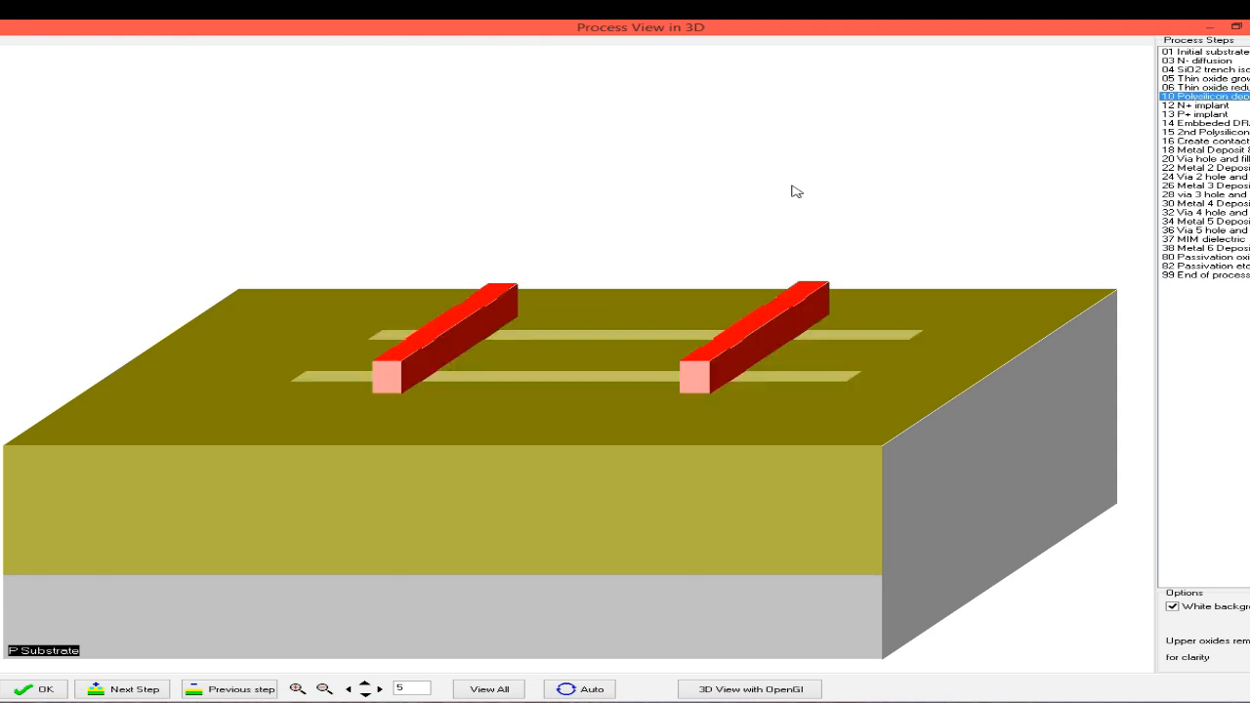
- Advance the 3D process view through the N+ and P+ implants and contact creation to step 18, the first metal deposit
key("Down")
key("Down")
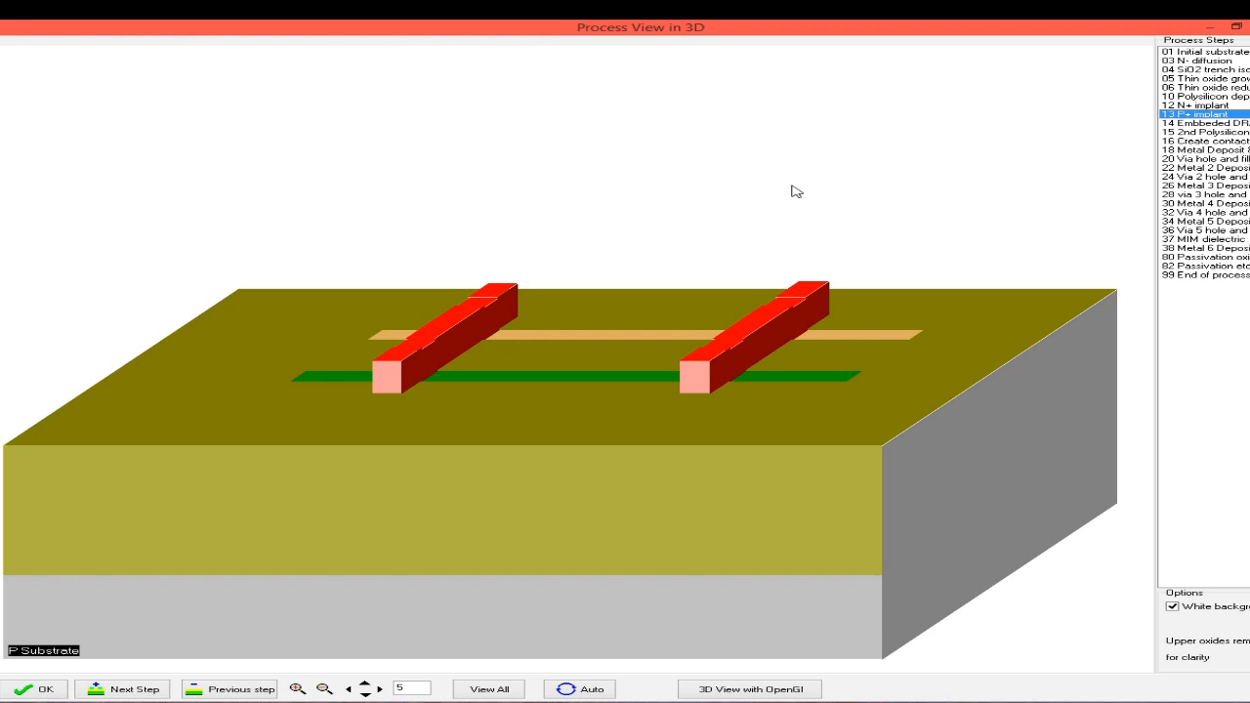
key("Down")
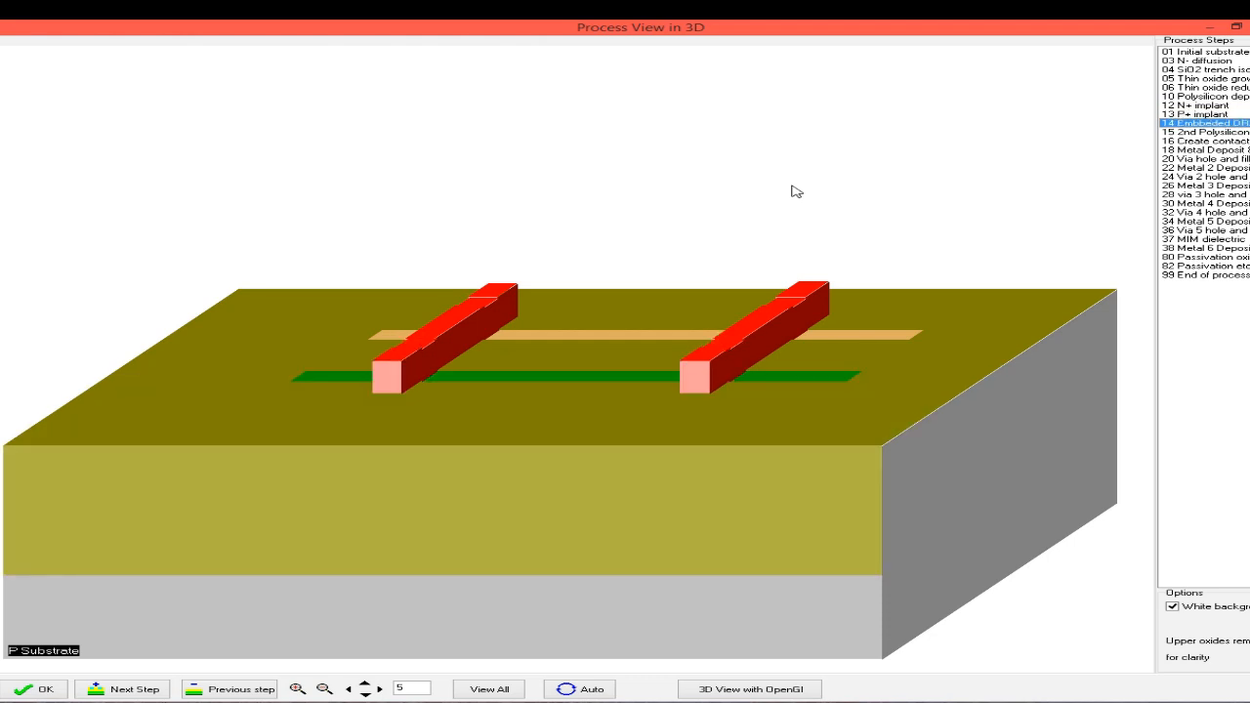
key("Down")
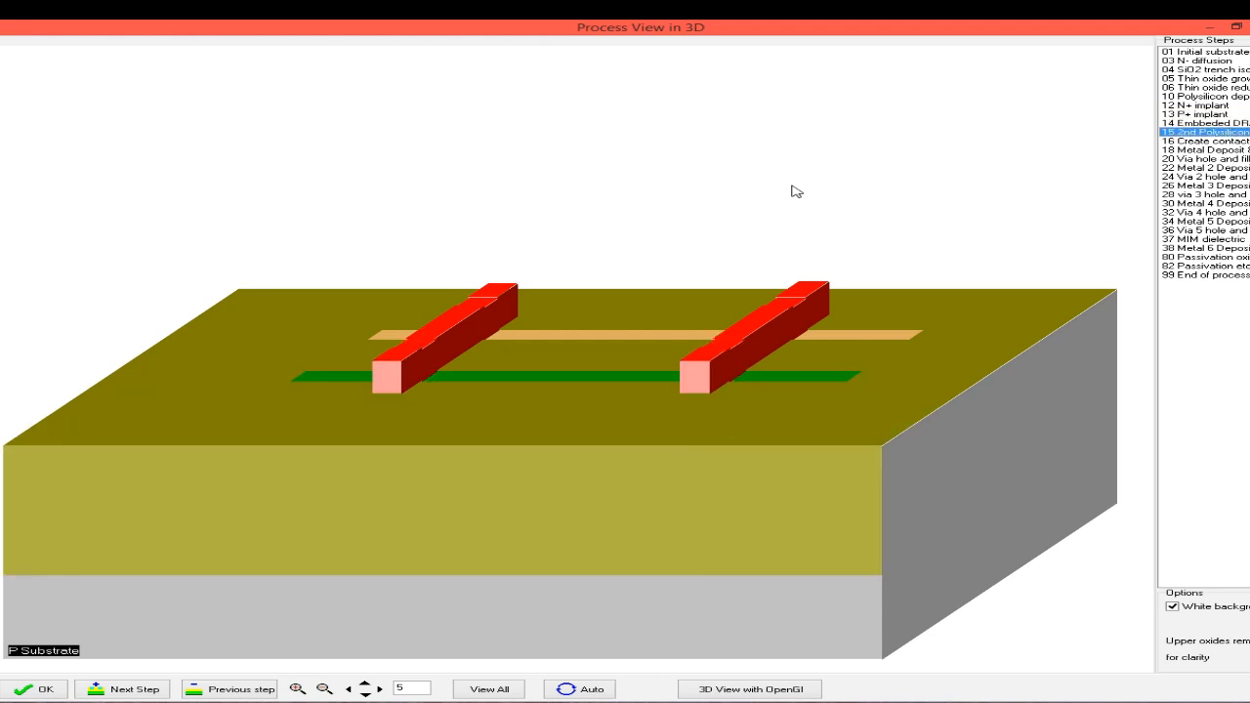
key("Down")
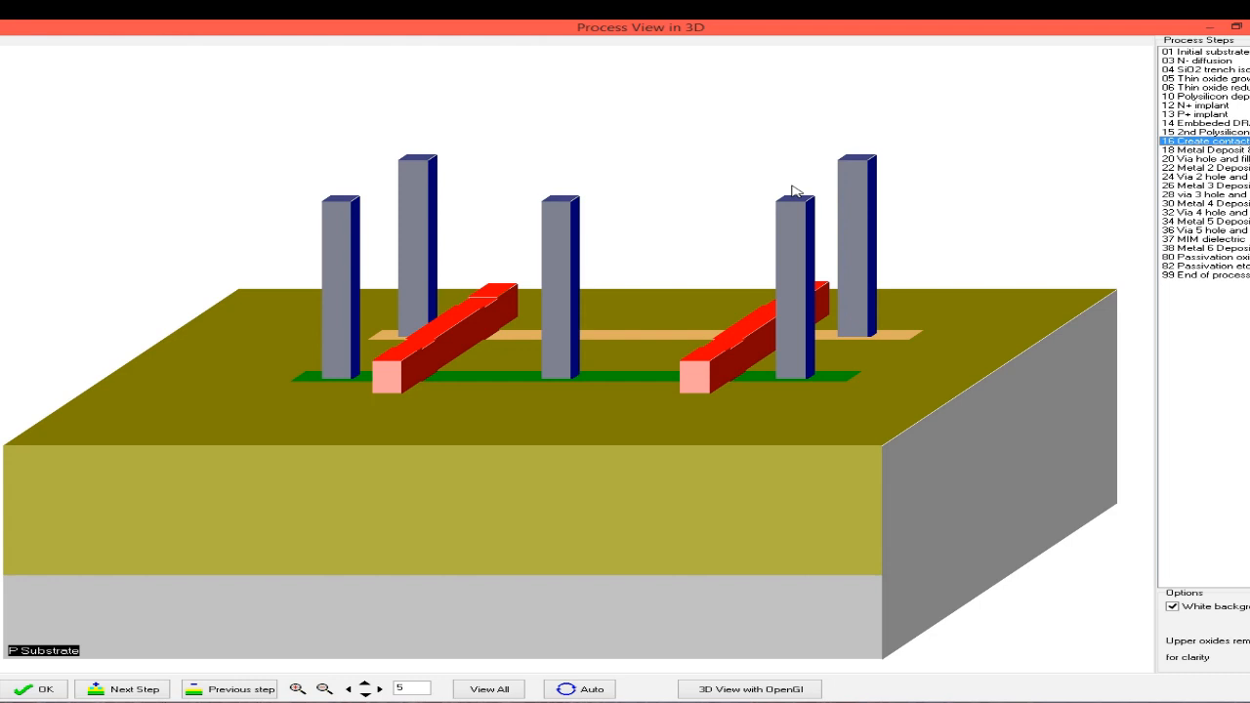
key("Down")
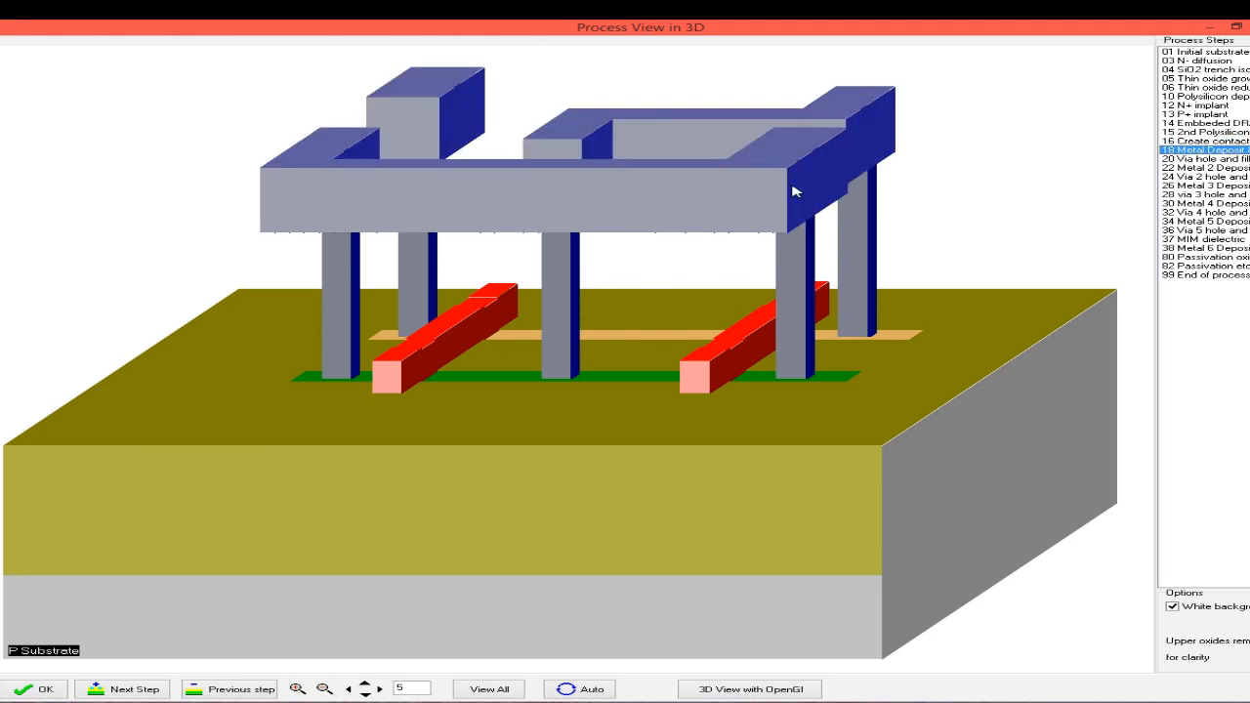
- Advance the 3D process view through the remaining via, metal and passivation steps to End of process and close the viewer
key("Down")
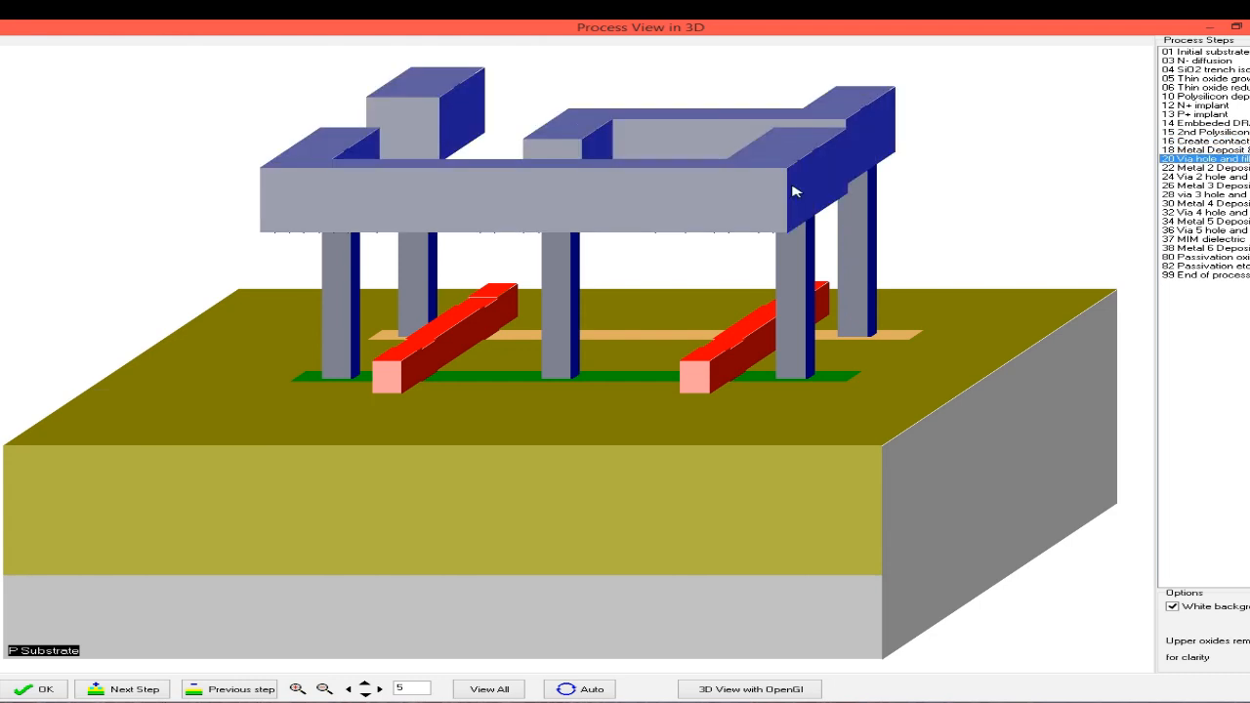
key("Down")
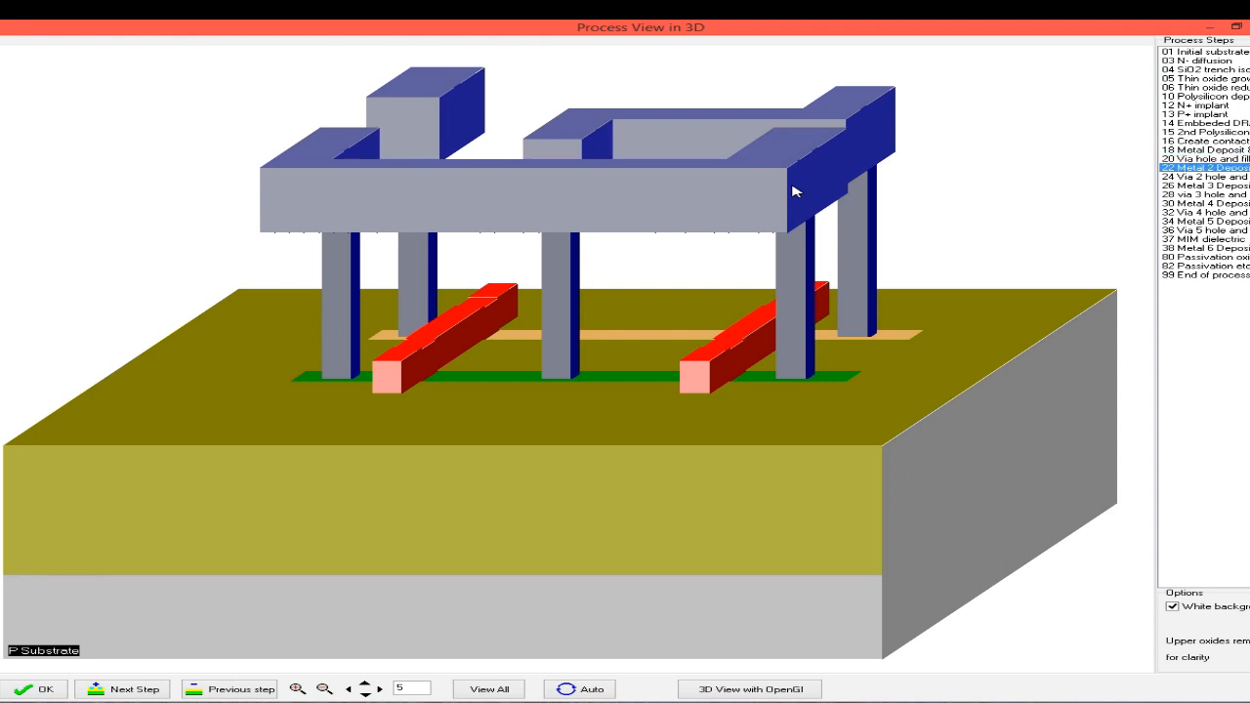
key("Down")
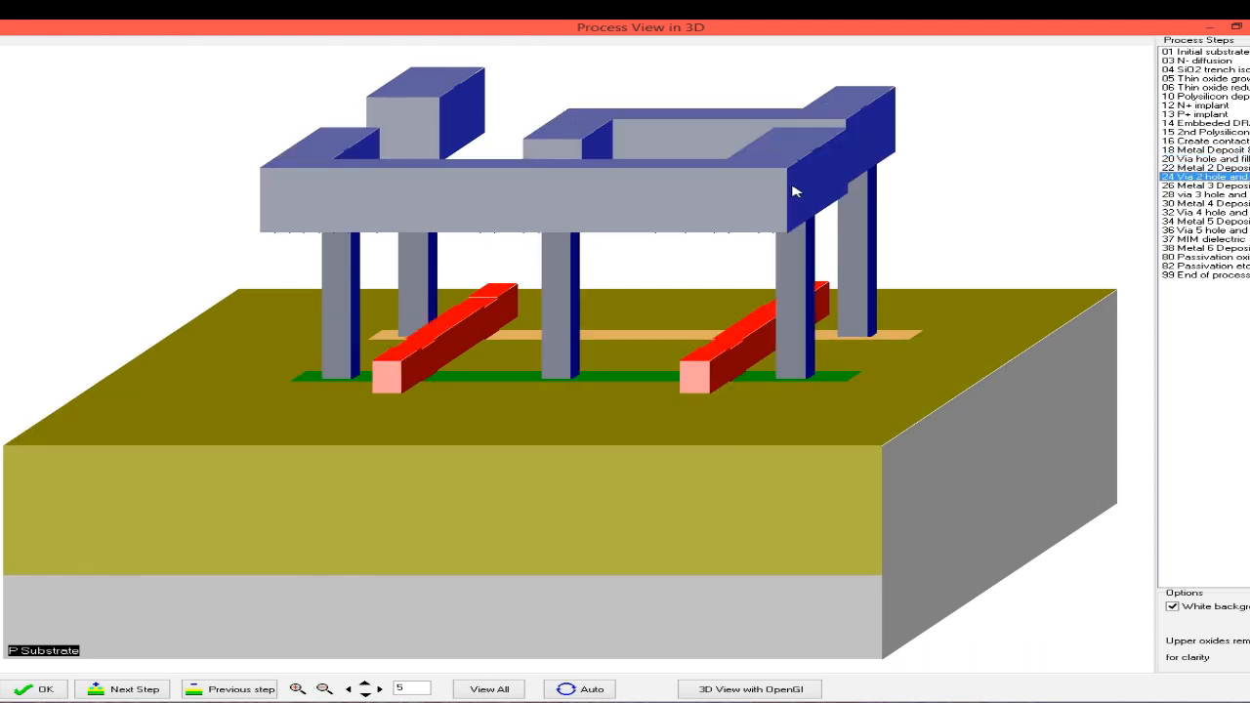
key("Down")
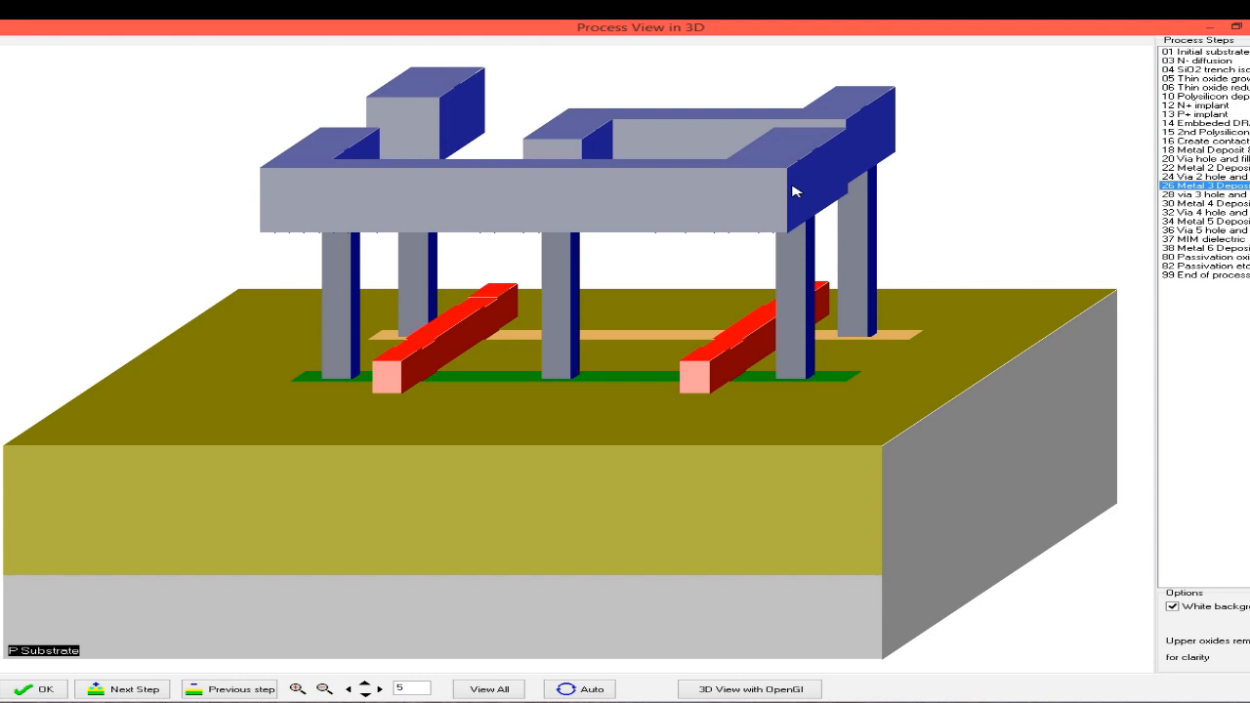
key("Down")
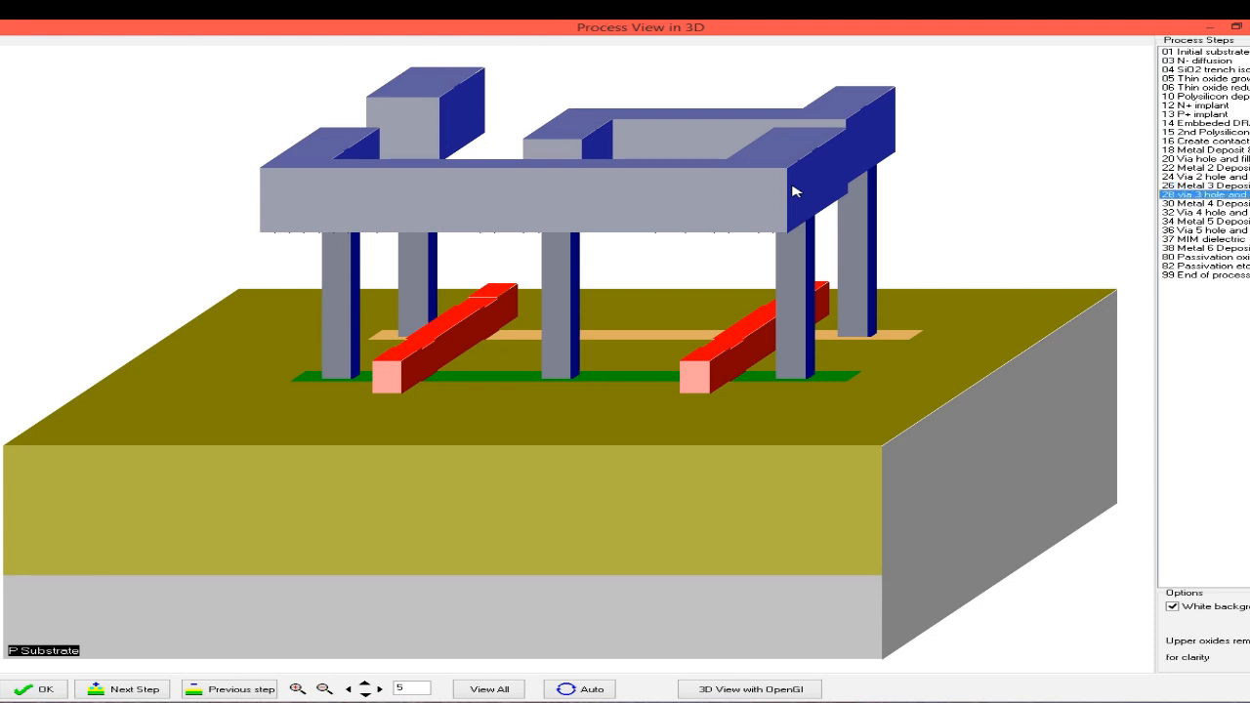
key("Down")
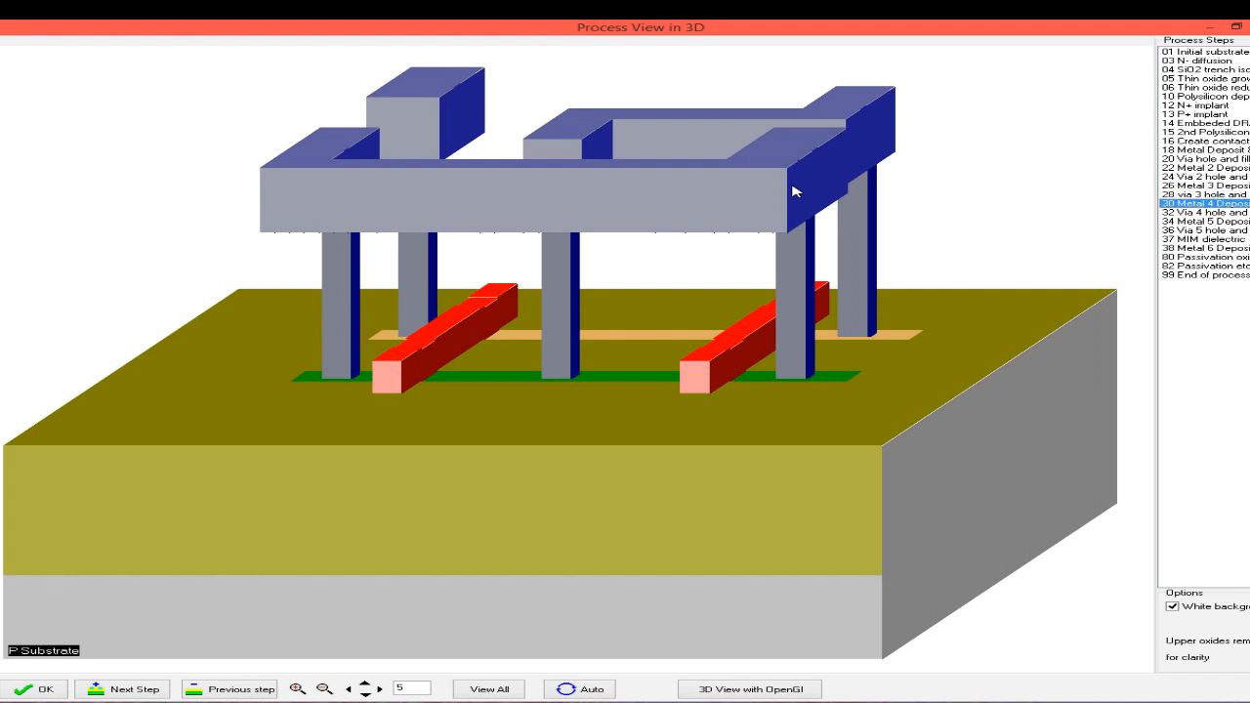
key("Down")
key("Down")
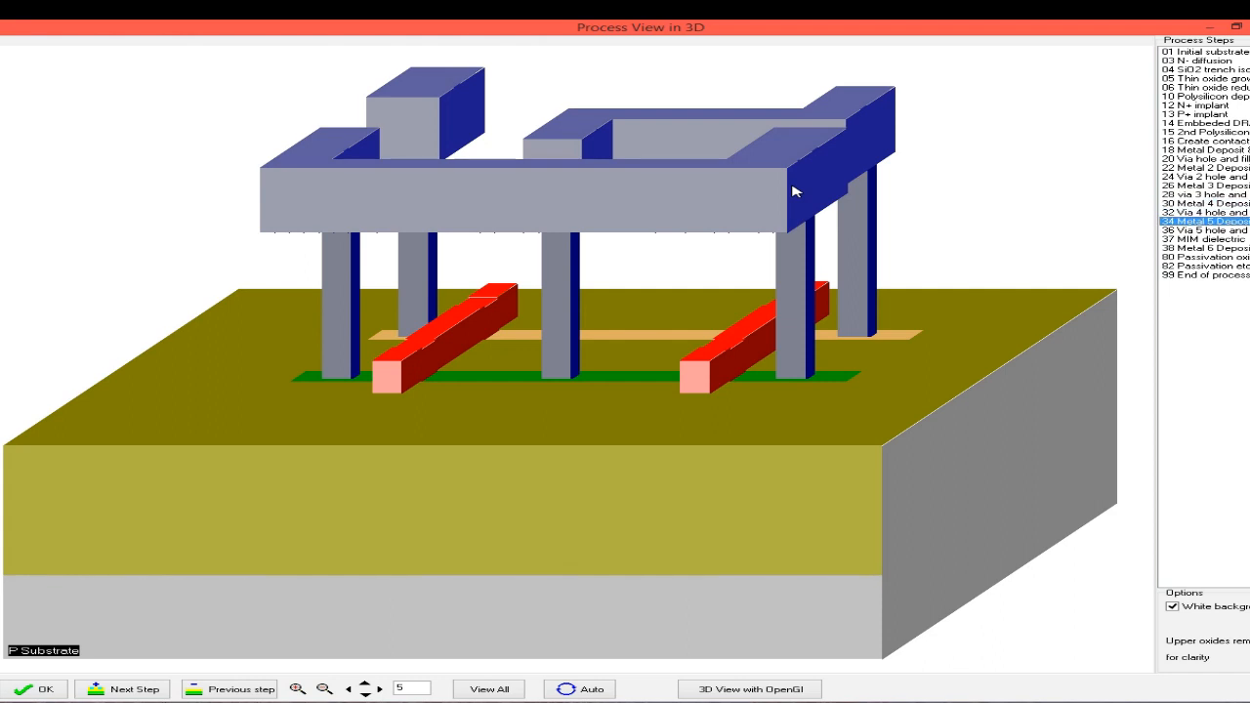
key("Down")
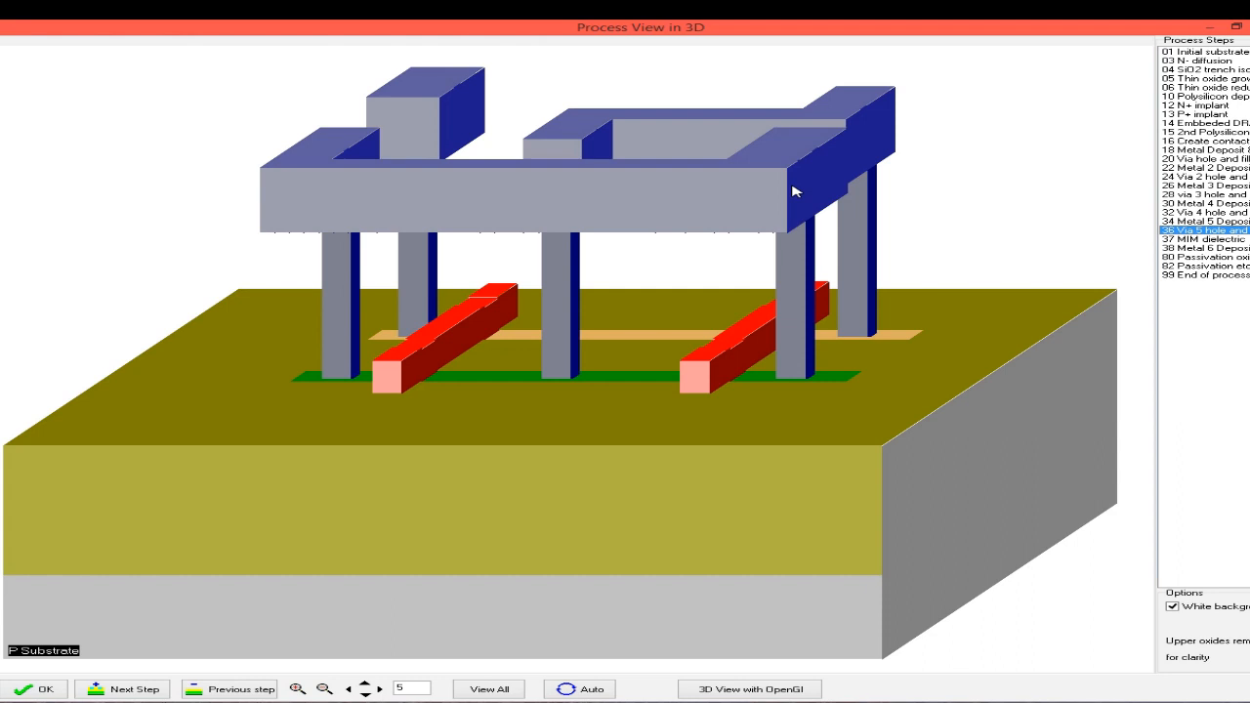
key("Down")
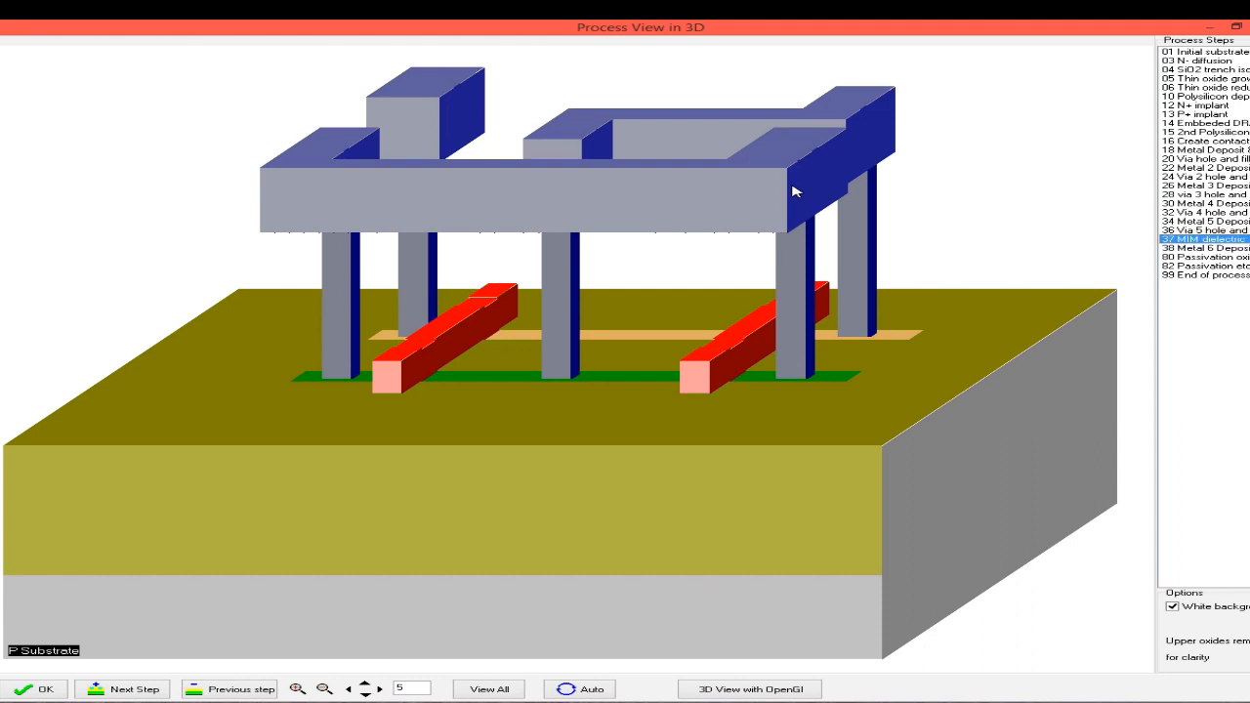
key("Down")
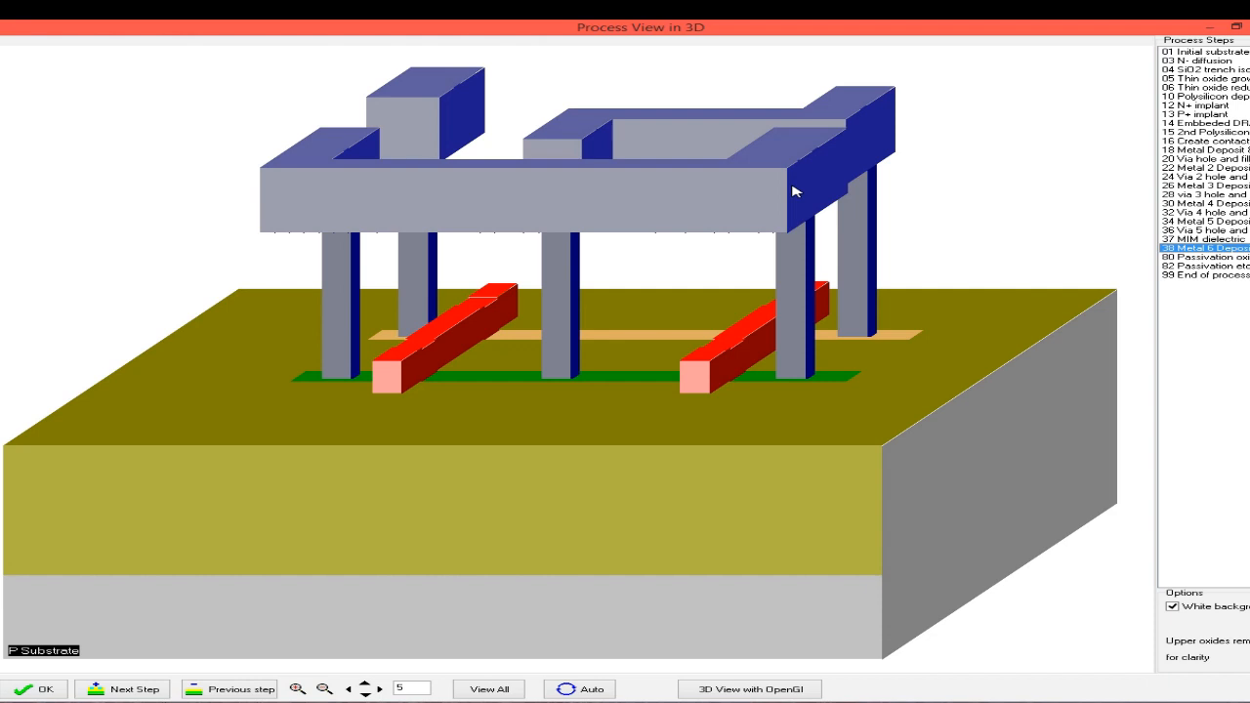
key("Down")
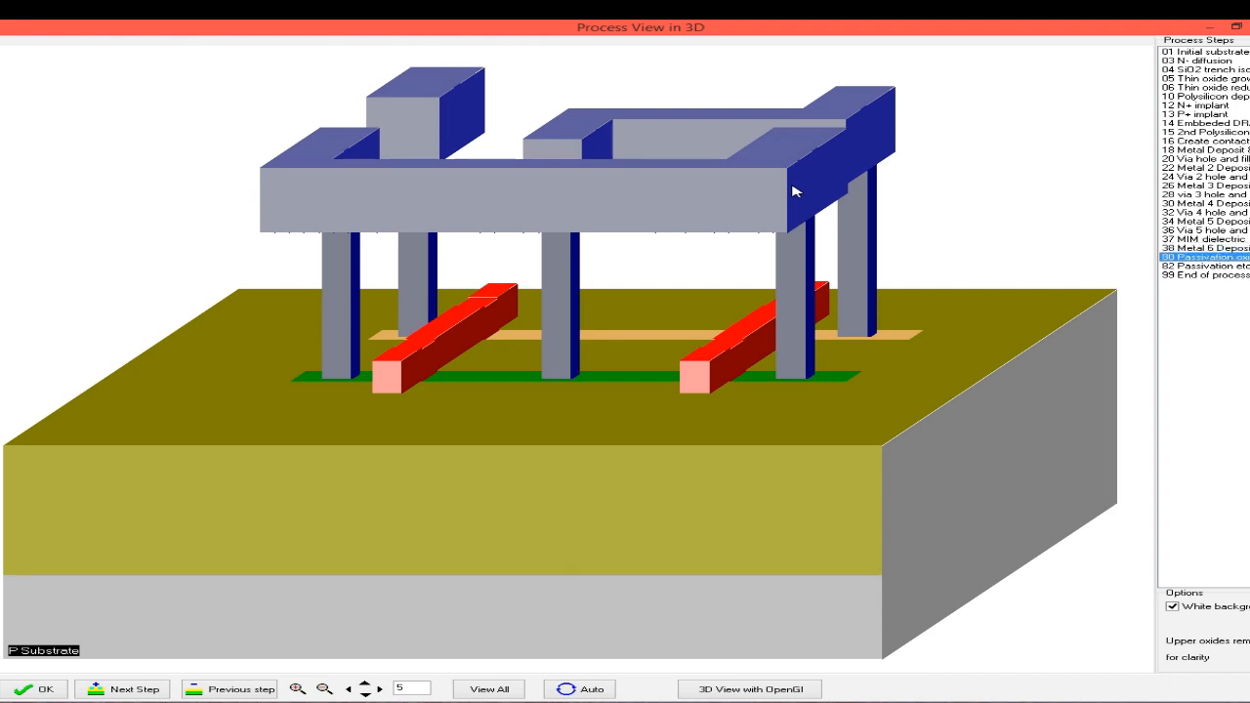
key("Down")
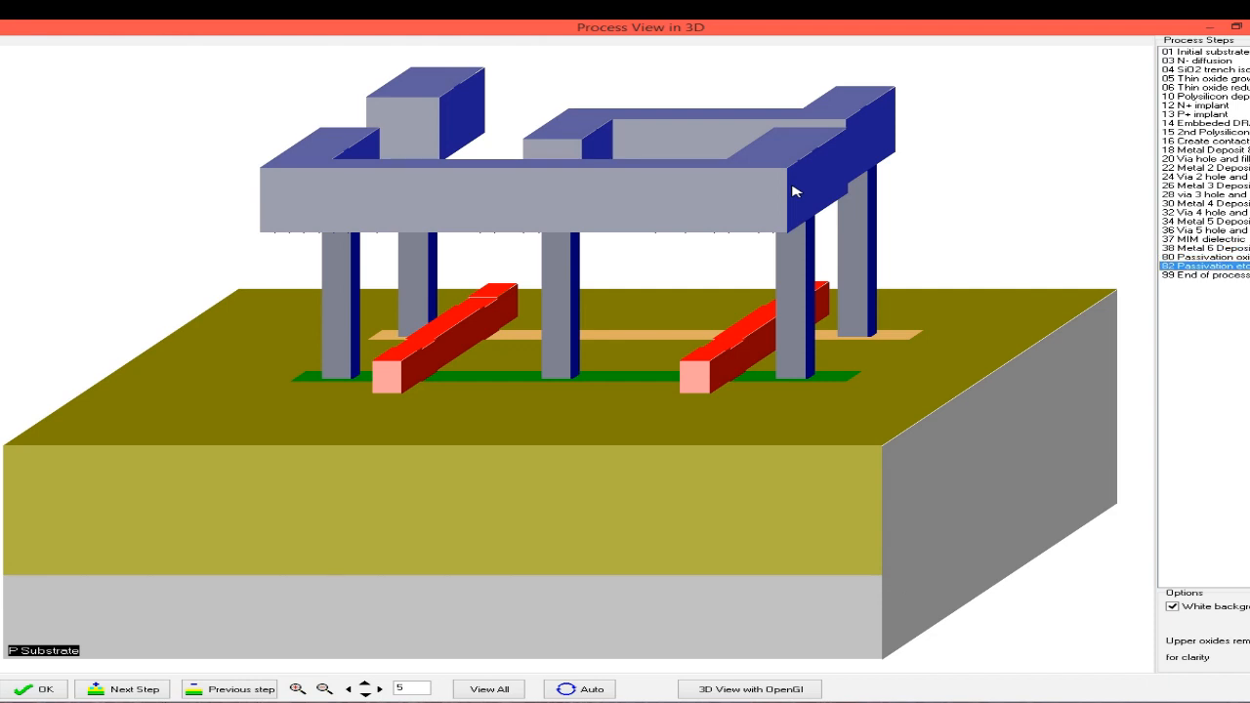
key("Down")
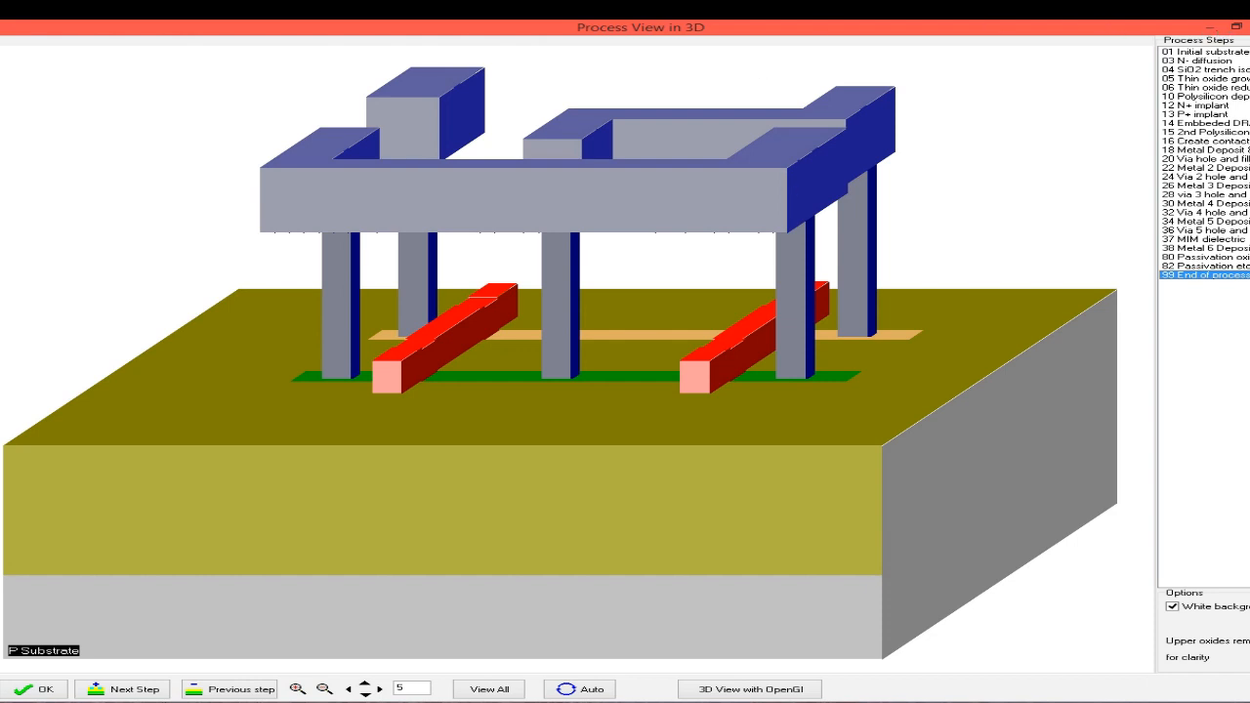
left_click(1248, 27)
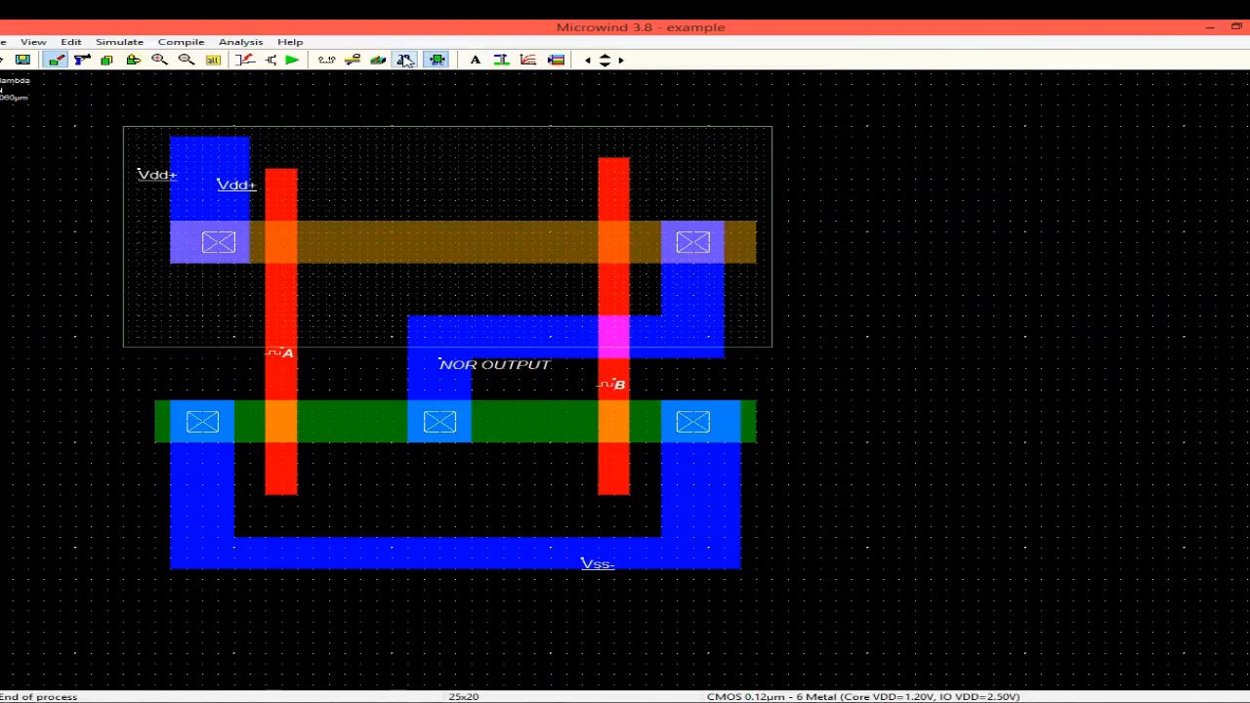
- Open the 3D package viewer, rotate the NOR gate model from the top view to a side view and close the viewer
left_click(406, 60)
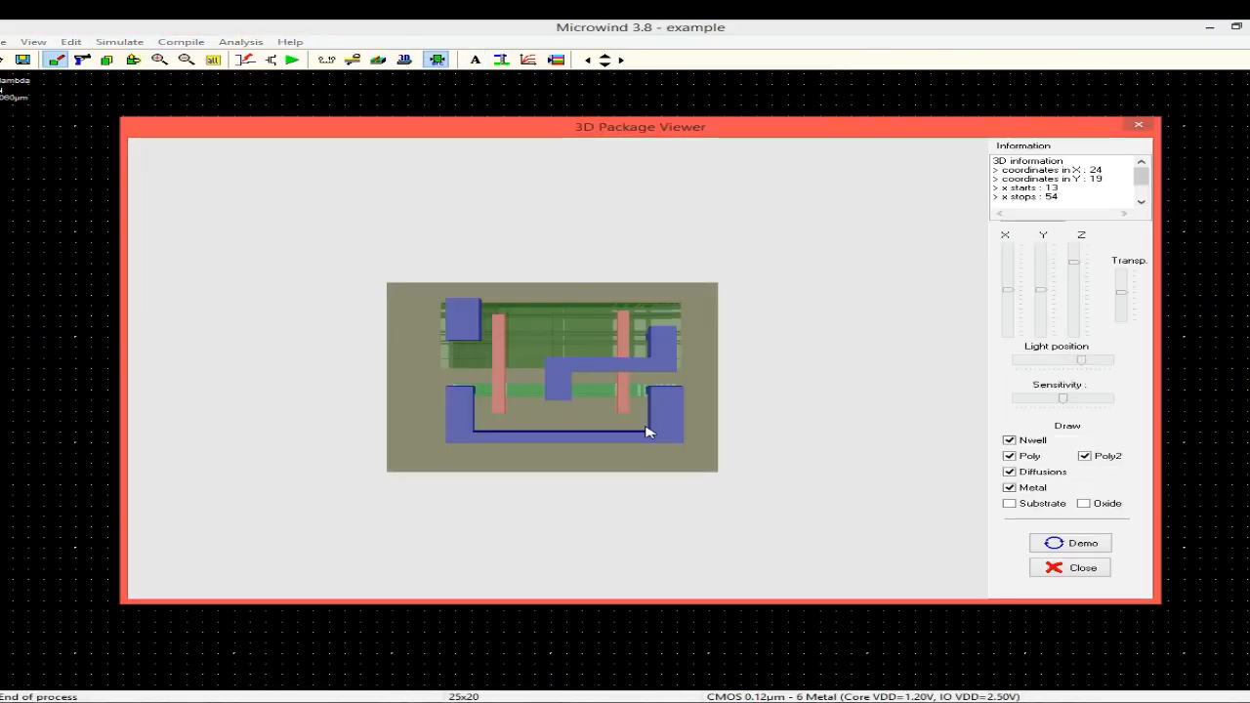
left_click_drag(647, 432, 648, 359)
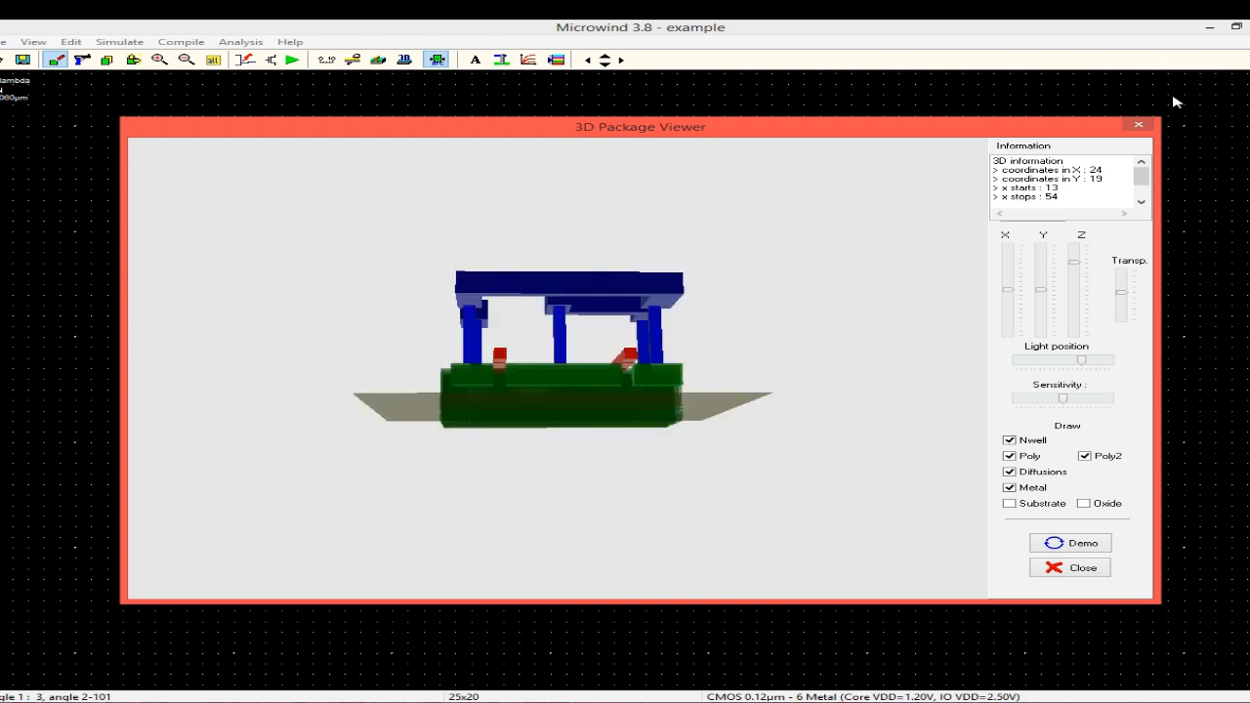
left_click(1140, 127)
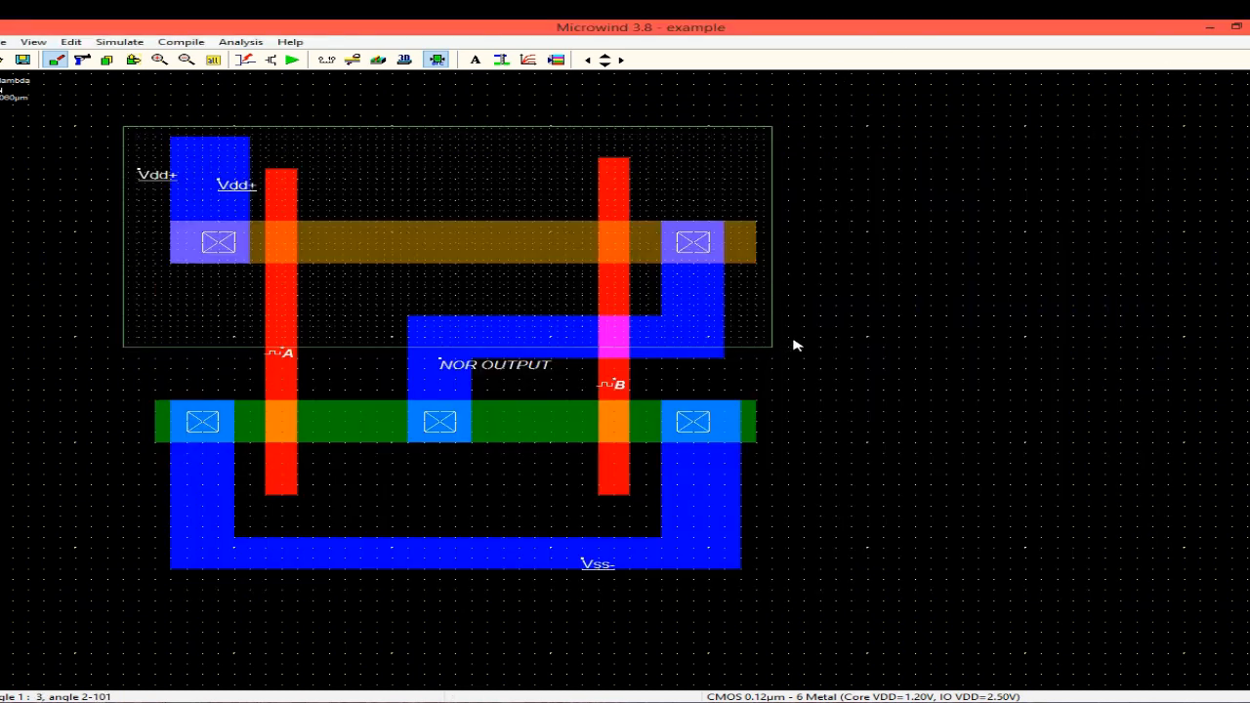
- Activate the MOS characteristics tool and show the layer palette again
left_click(529, 60)
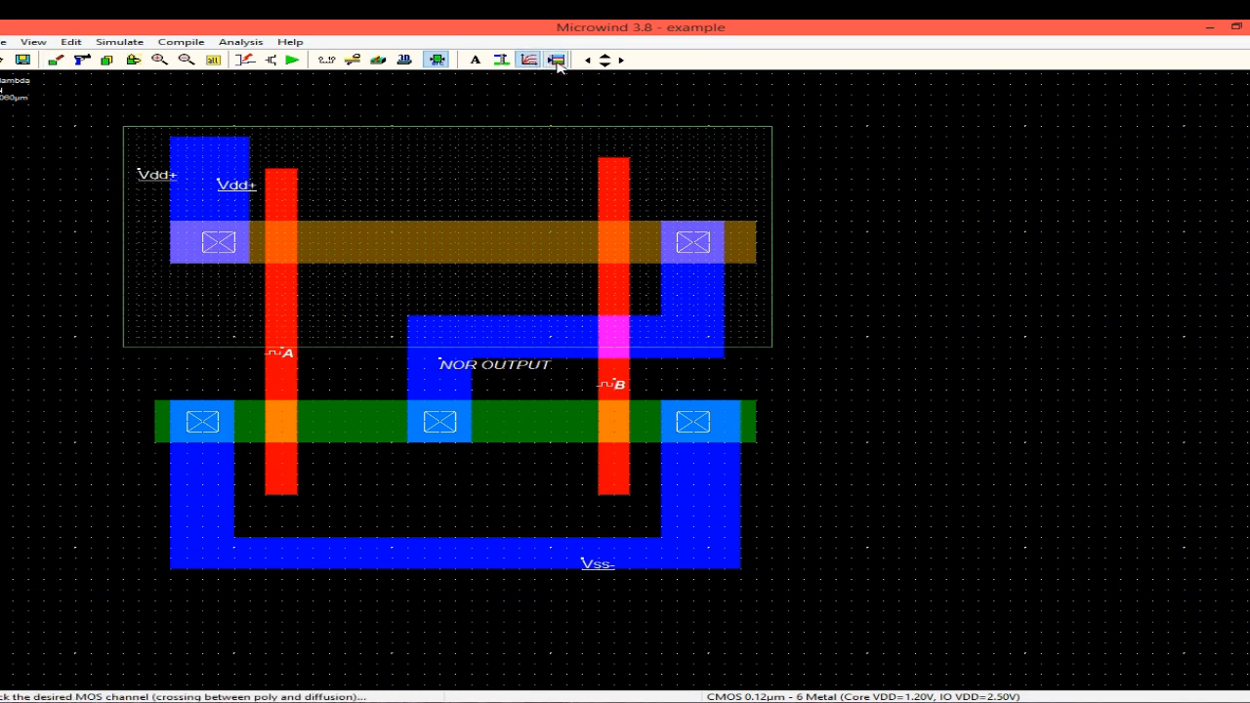
left_click(557, 59)
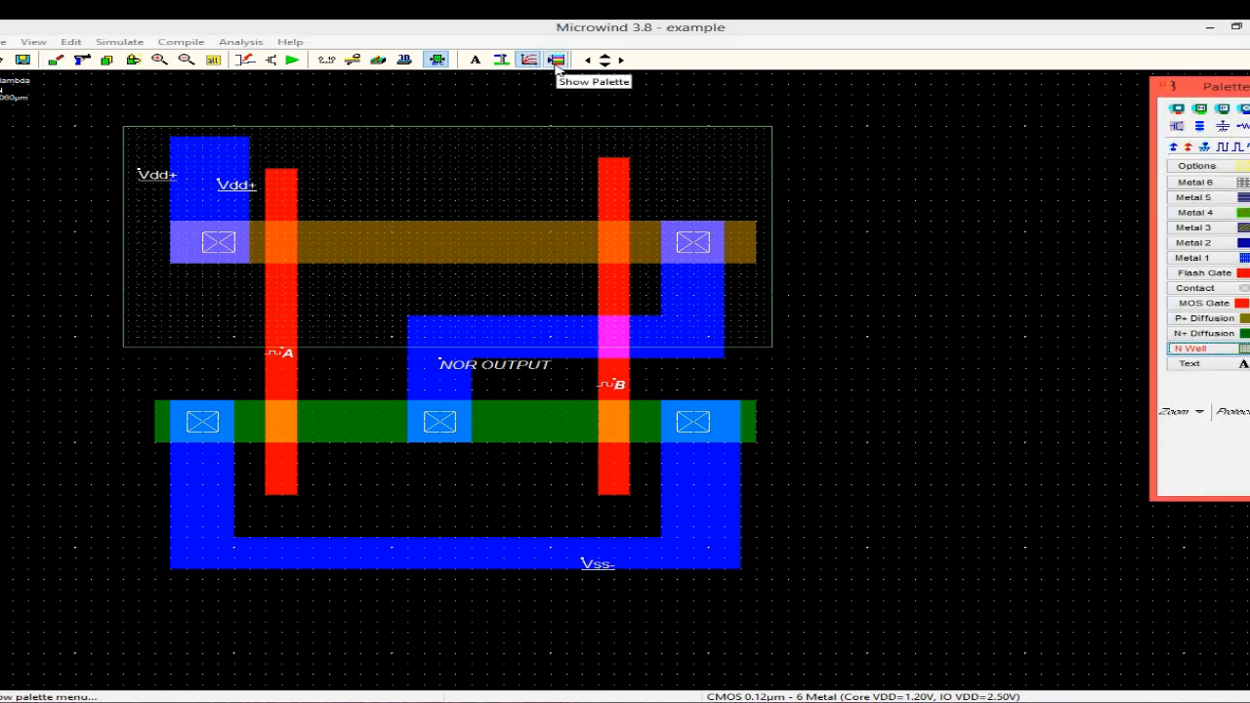